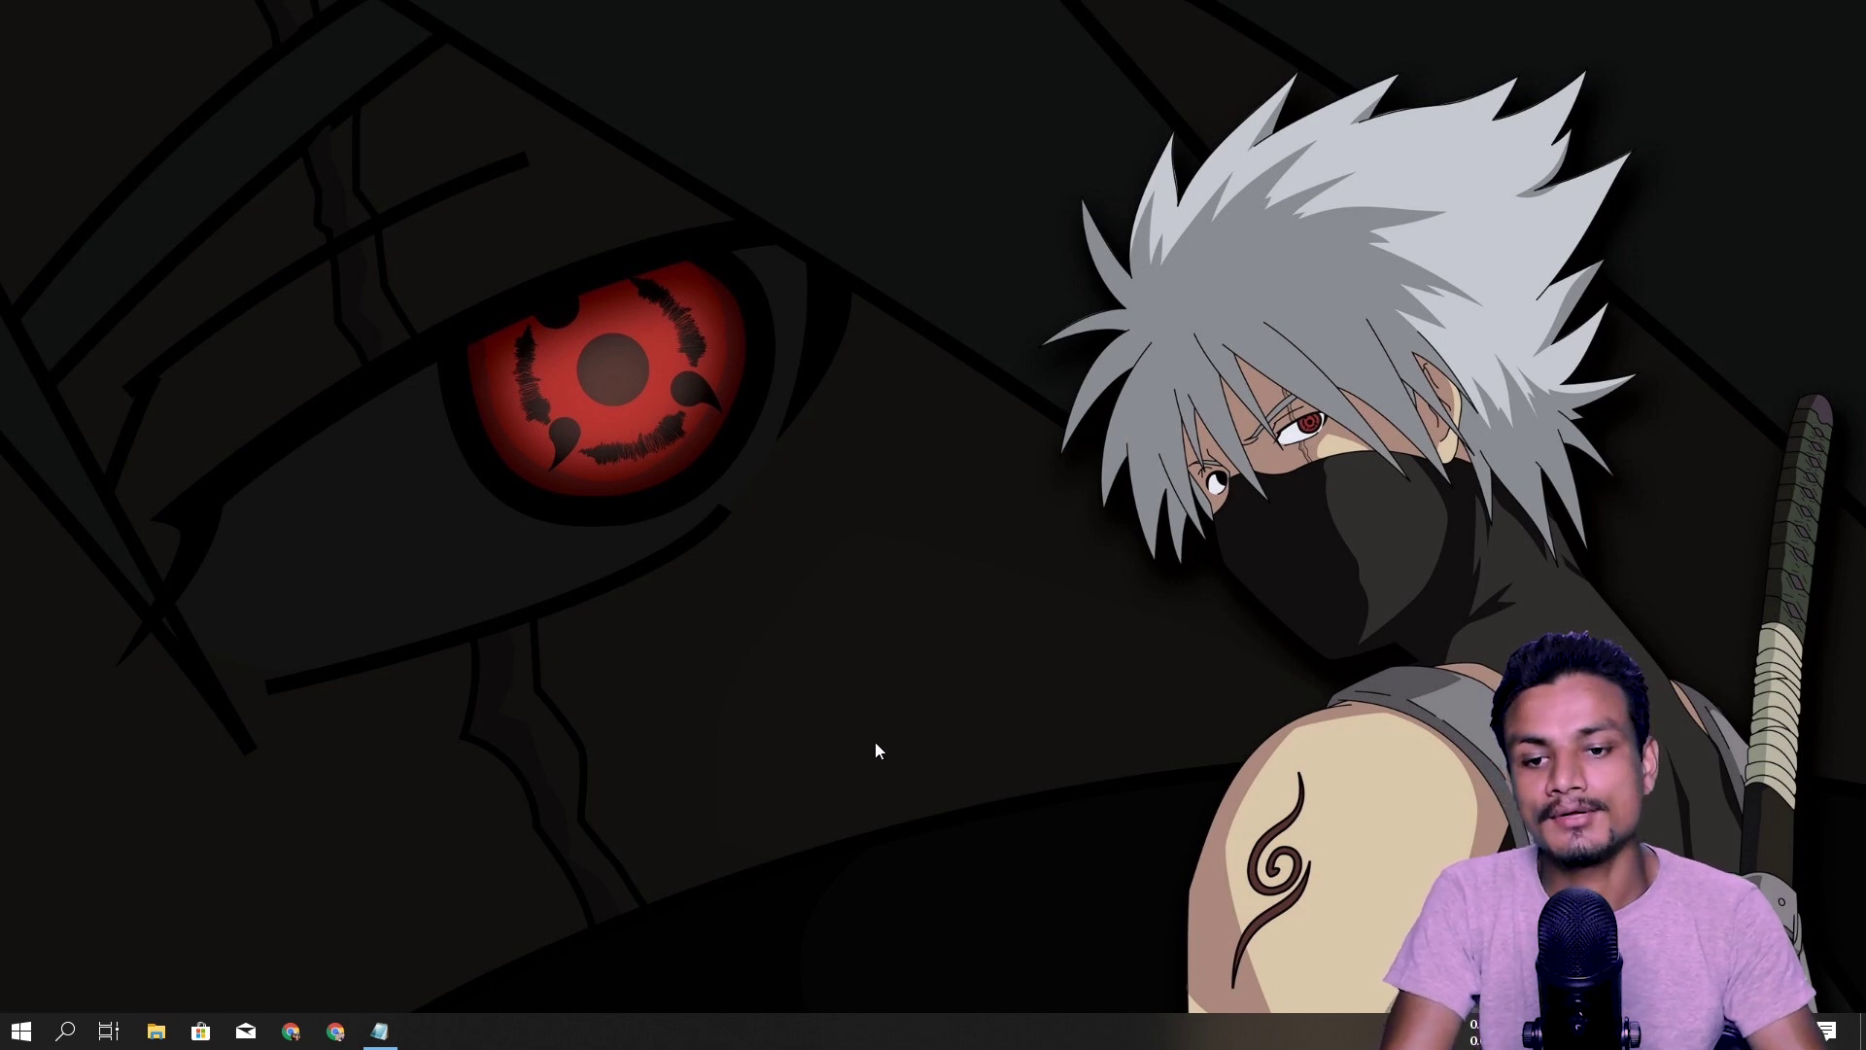
Copy the shell:AppsFolder address line from the Notepad note, then minimize Notepad
left_click(382, 1032)
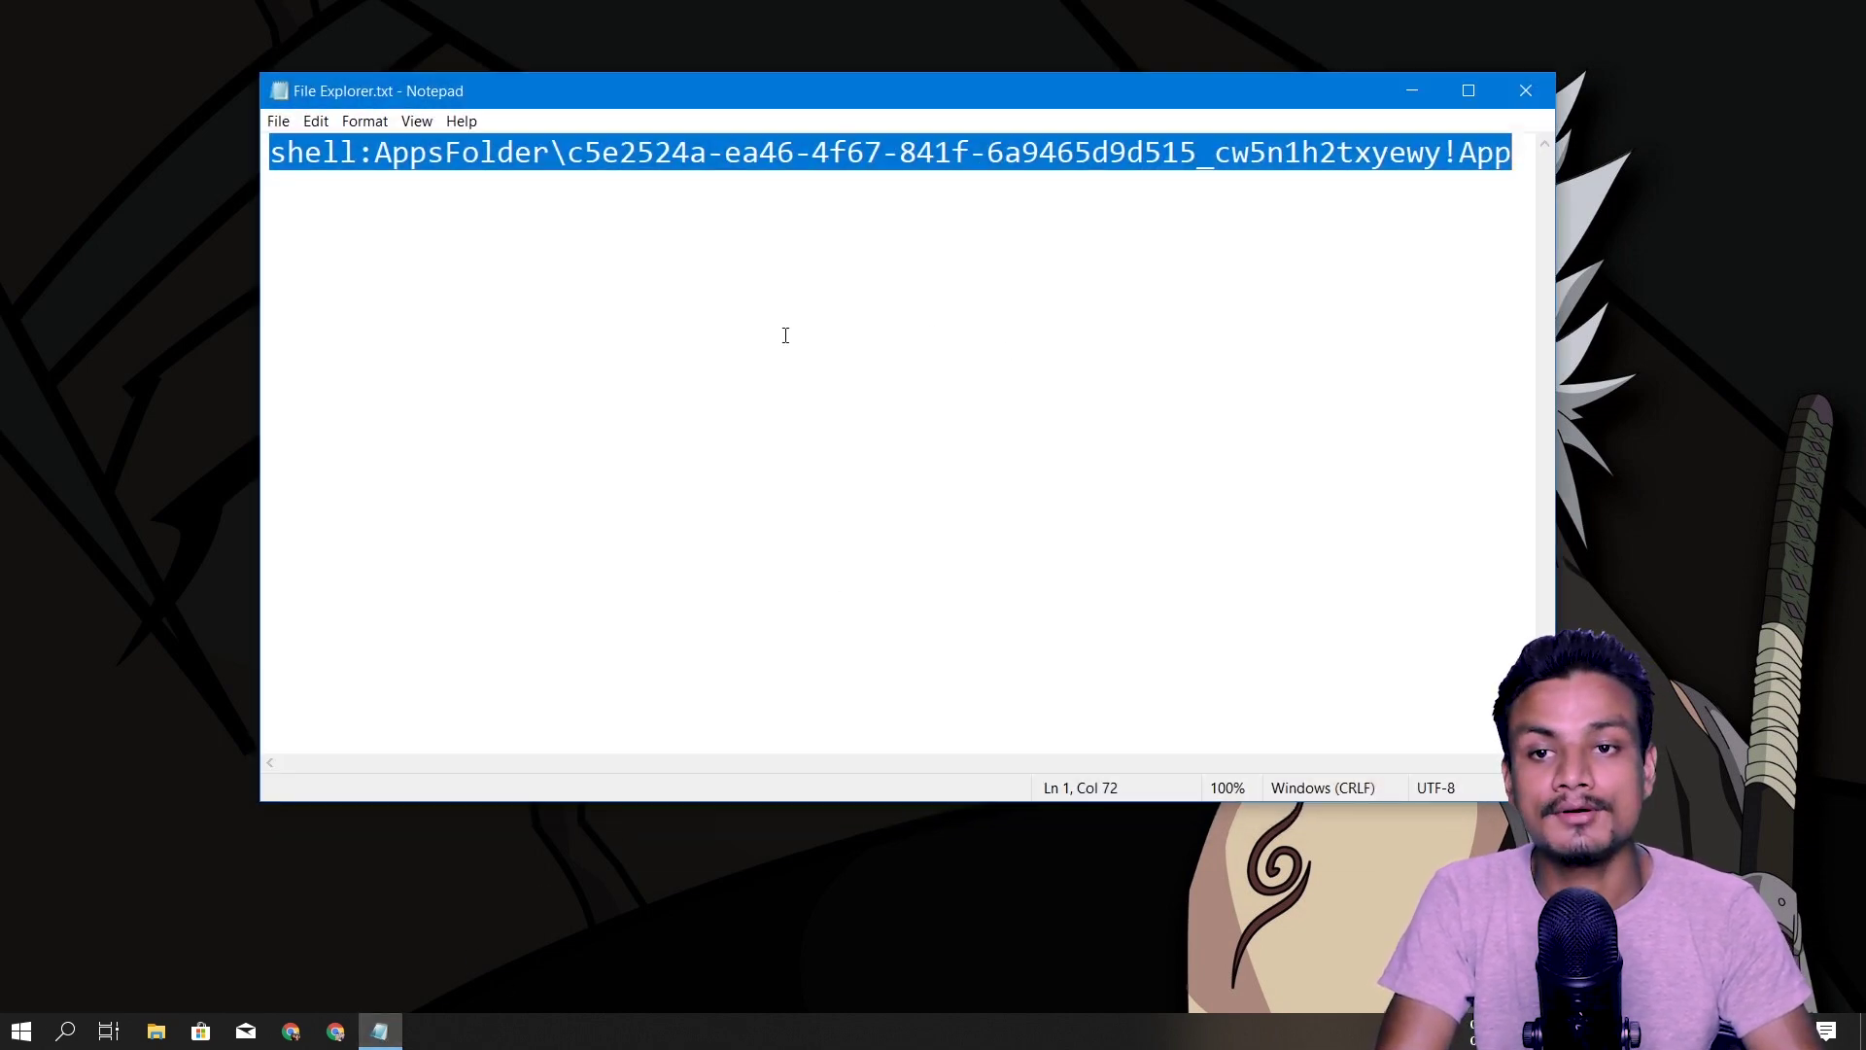
left_click(586, 153)
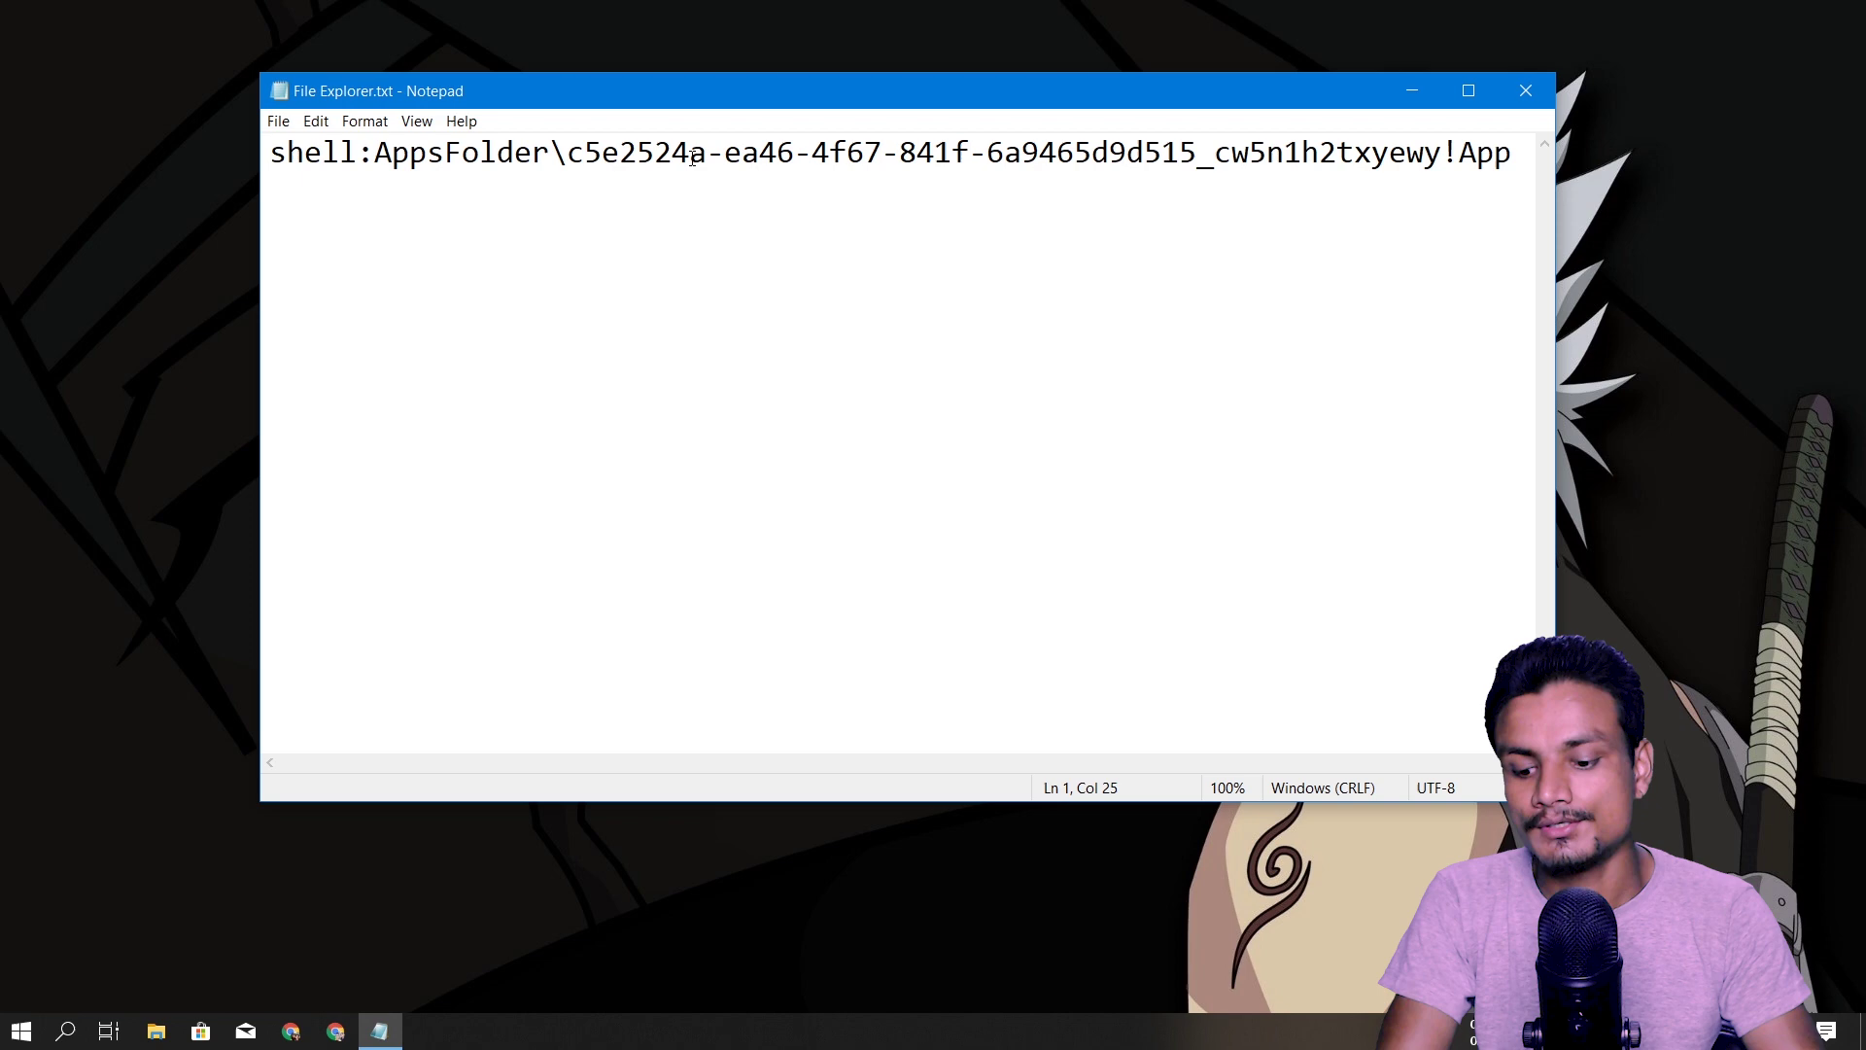
key("ctrl+a")
right_click(692, 162)
left_click(766, 226)
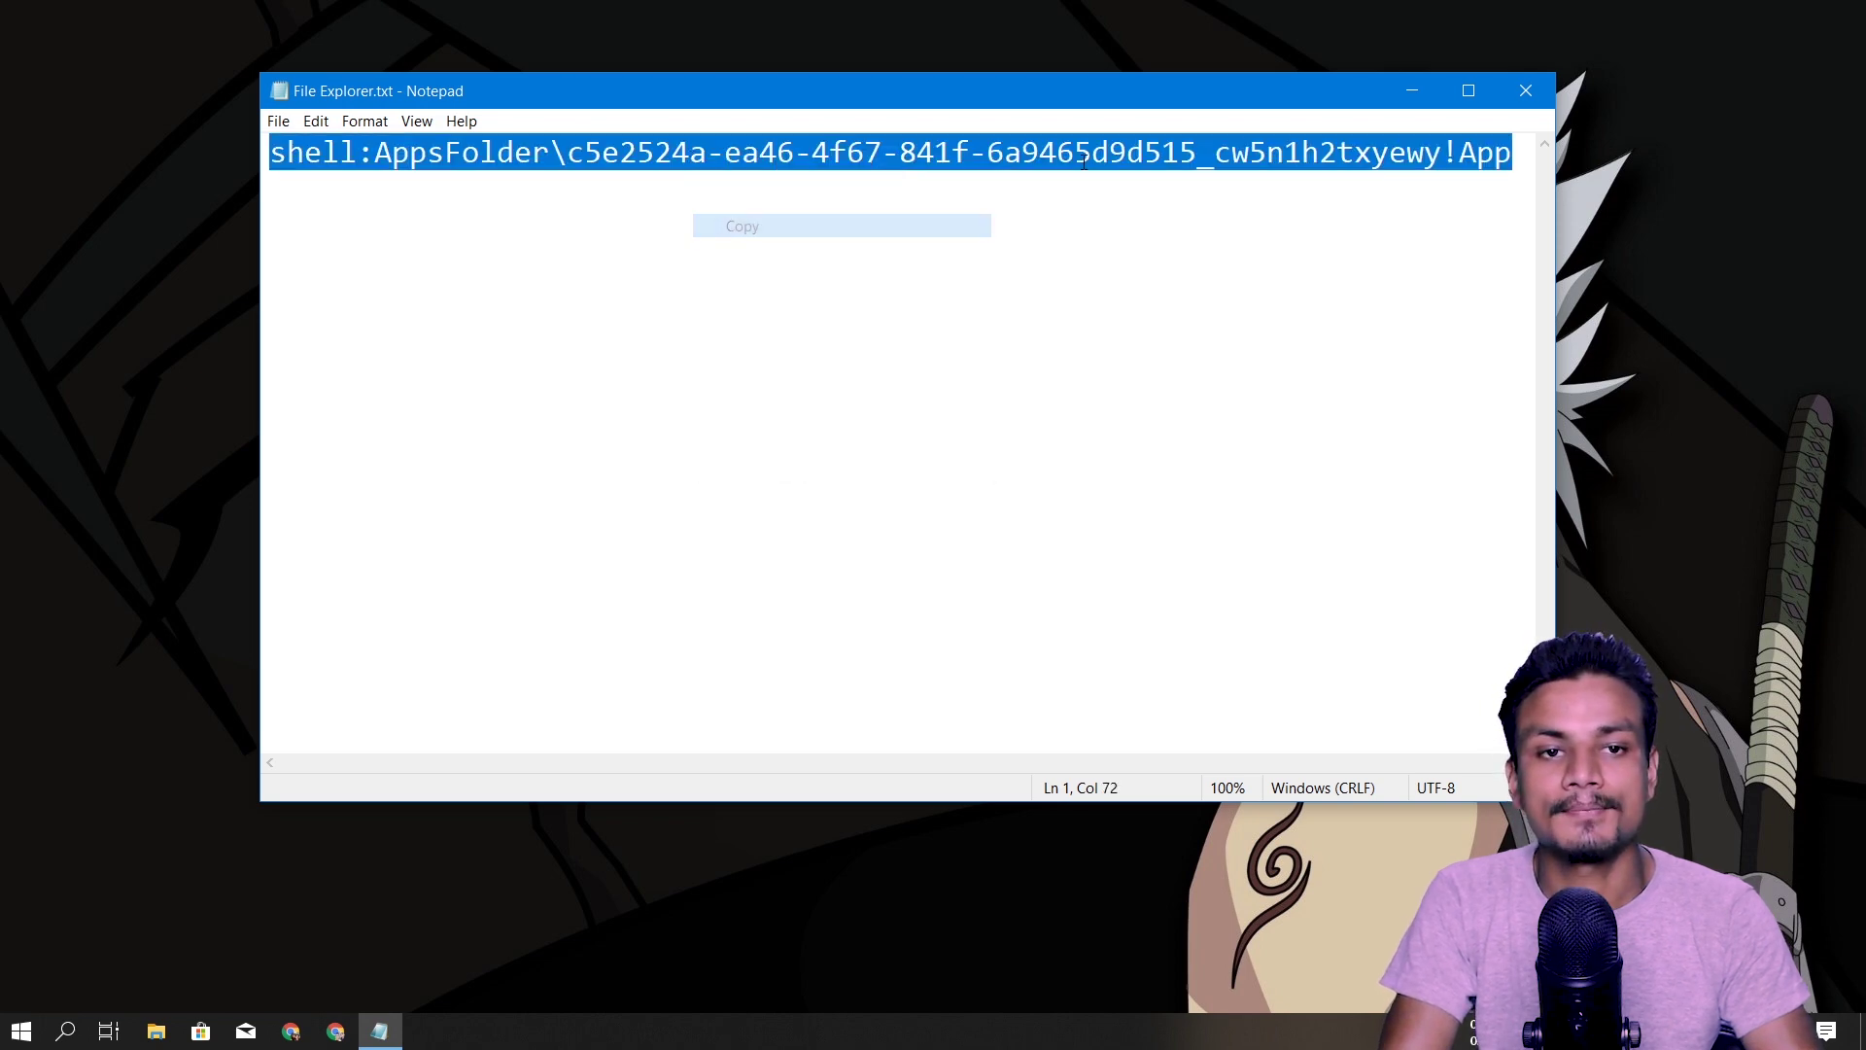
left_click(1412, 90)
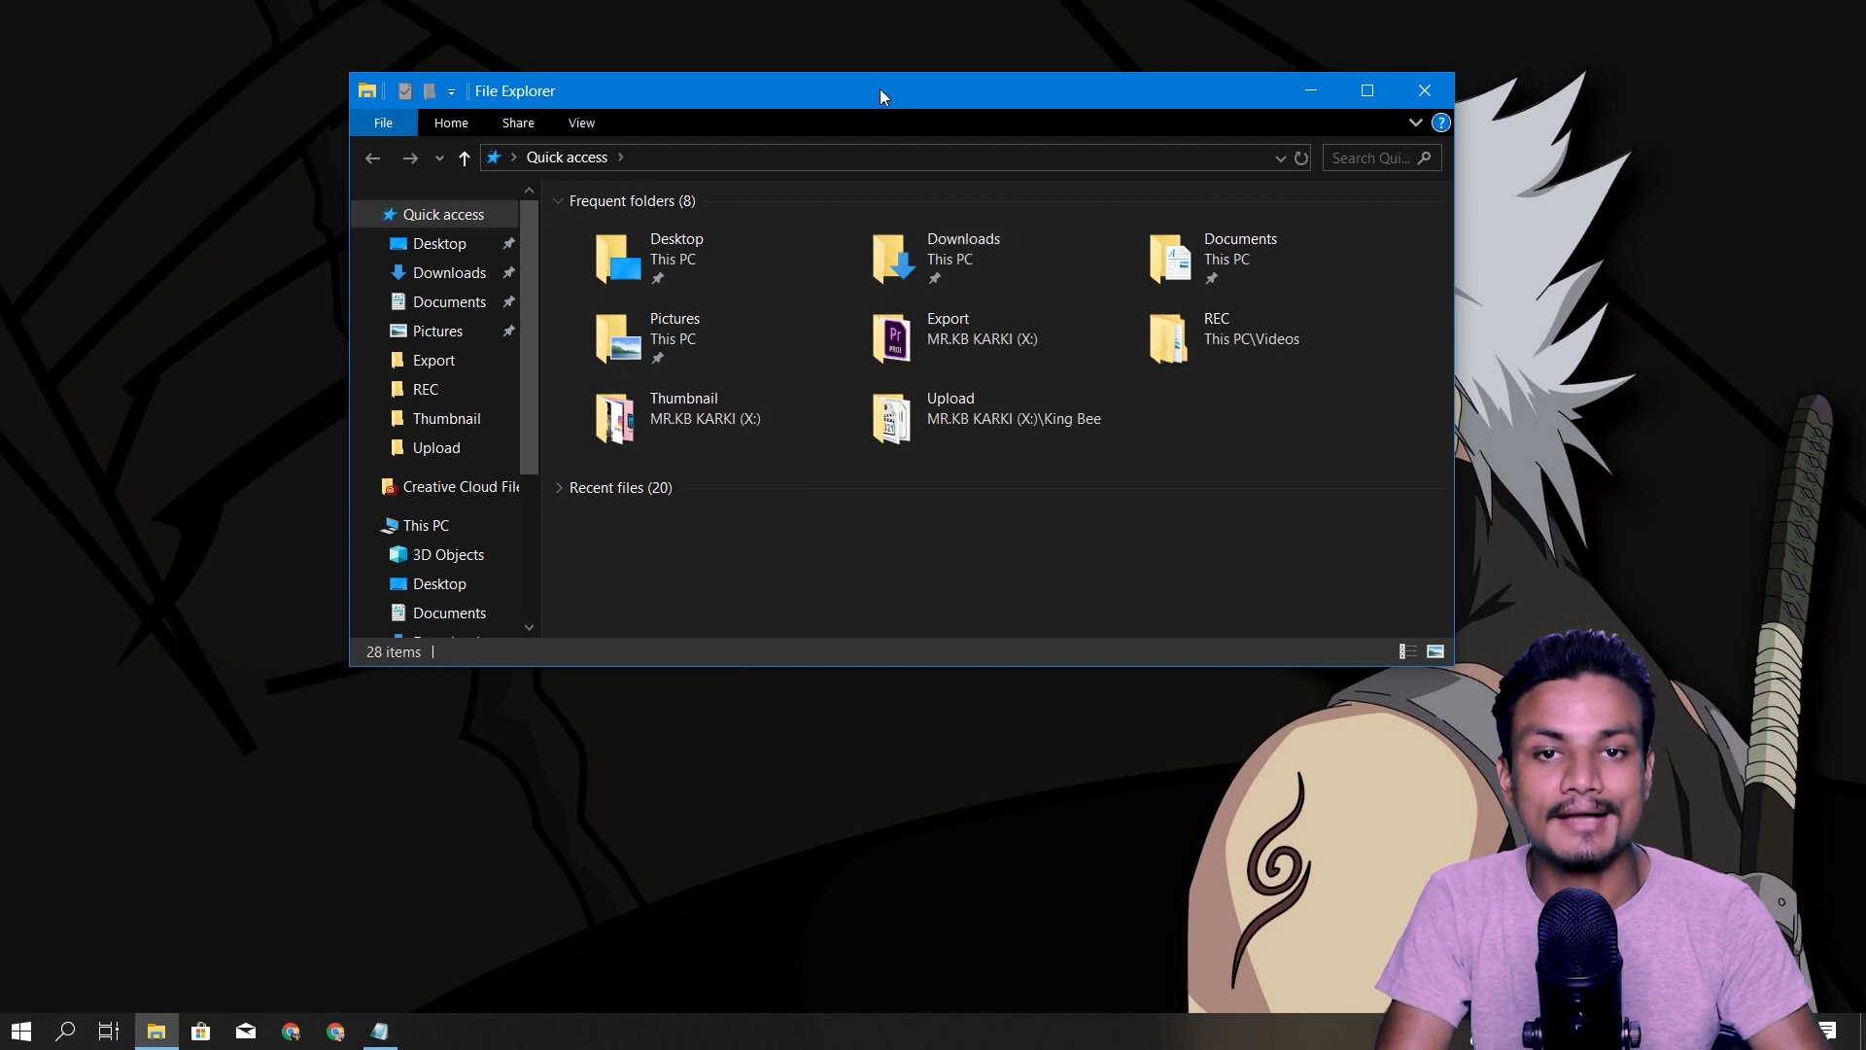
Paste the shell:AppsFolder address into the Explorer address bar and run it
left_click(783, 157)
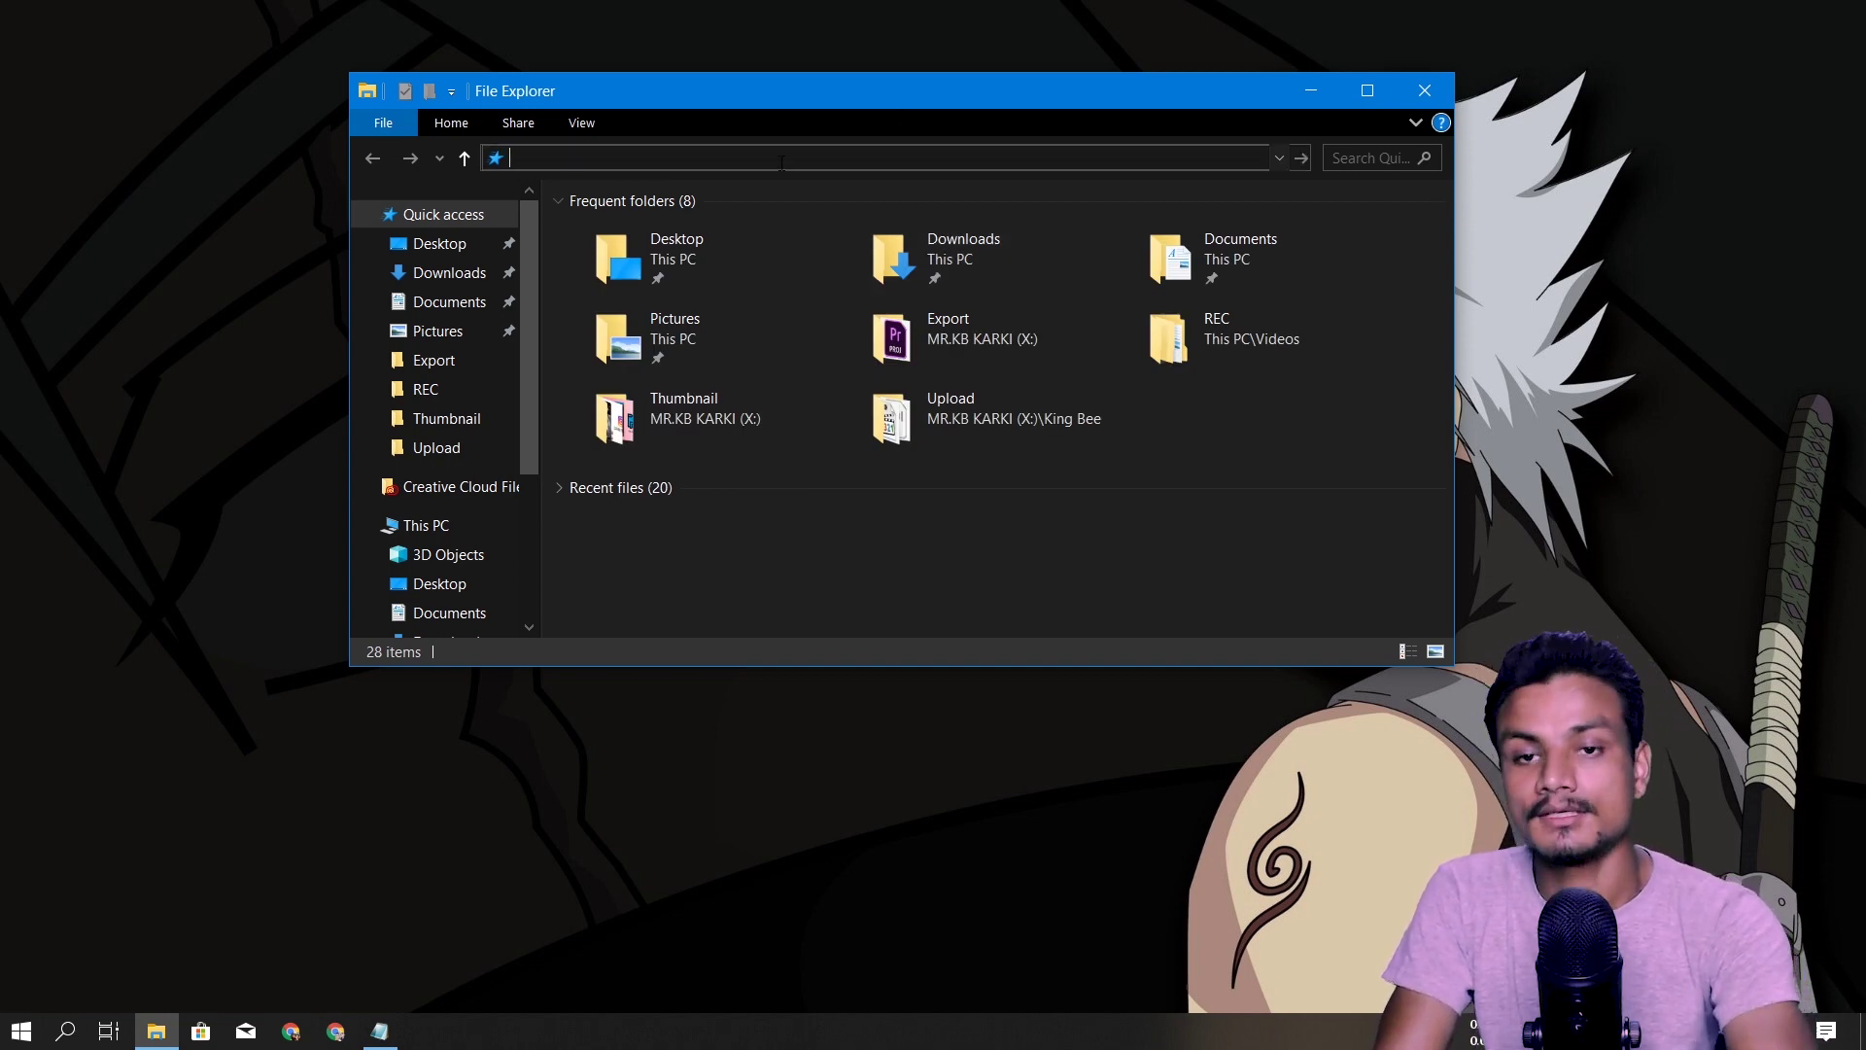
key("ctrl+v")
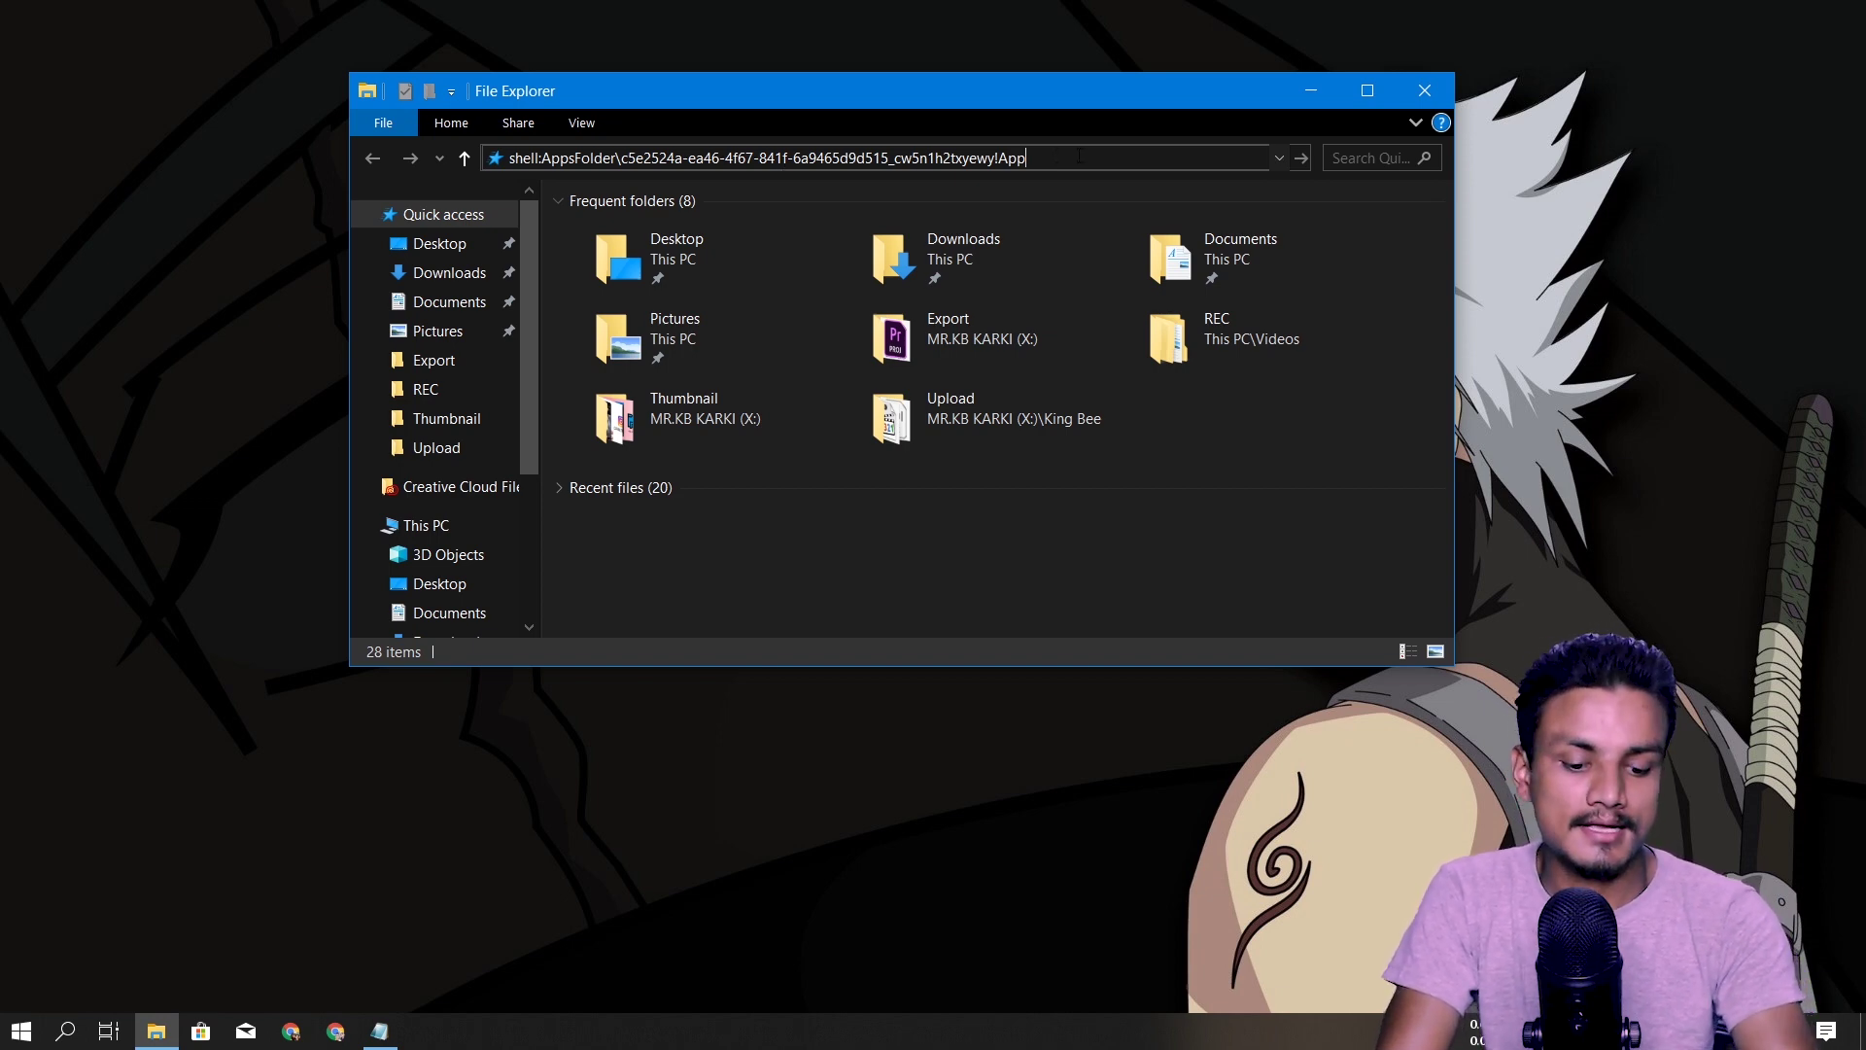
key("Return")
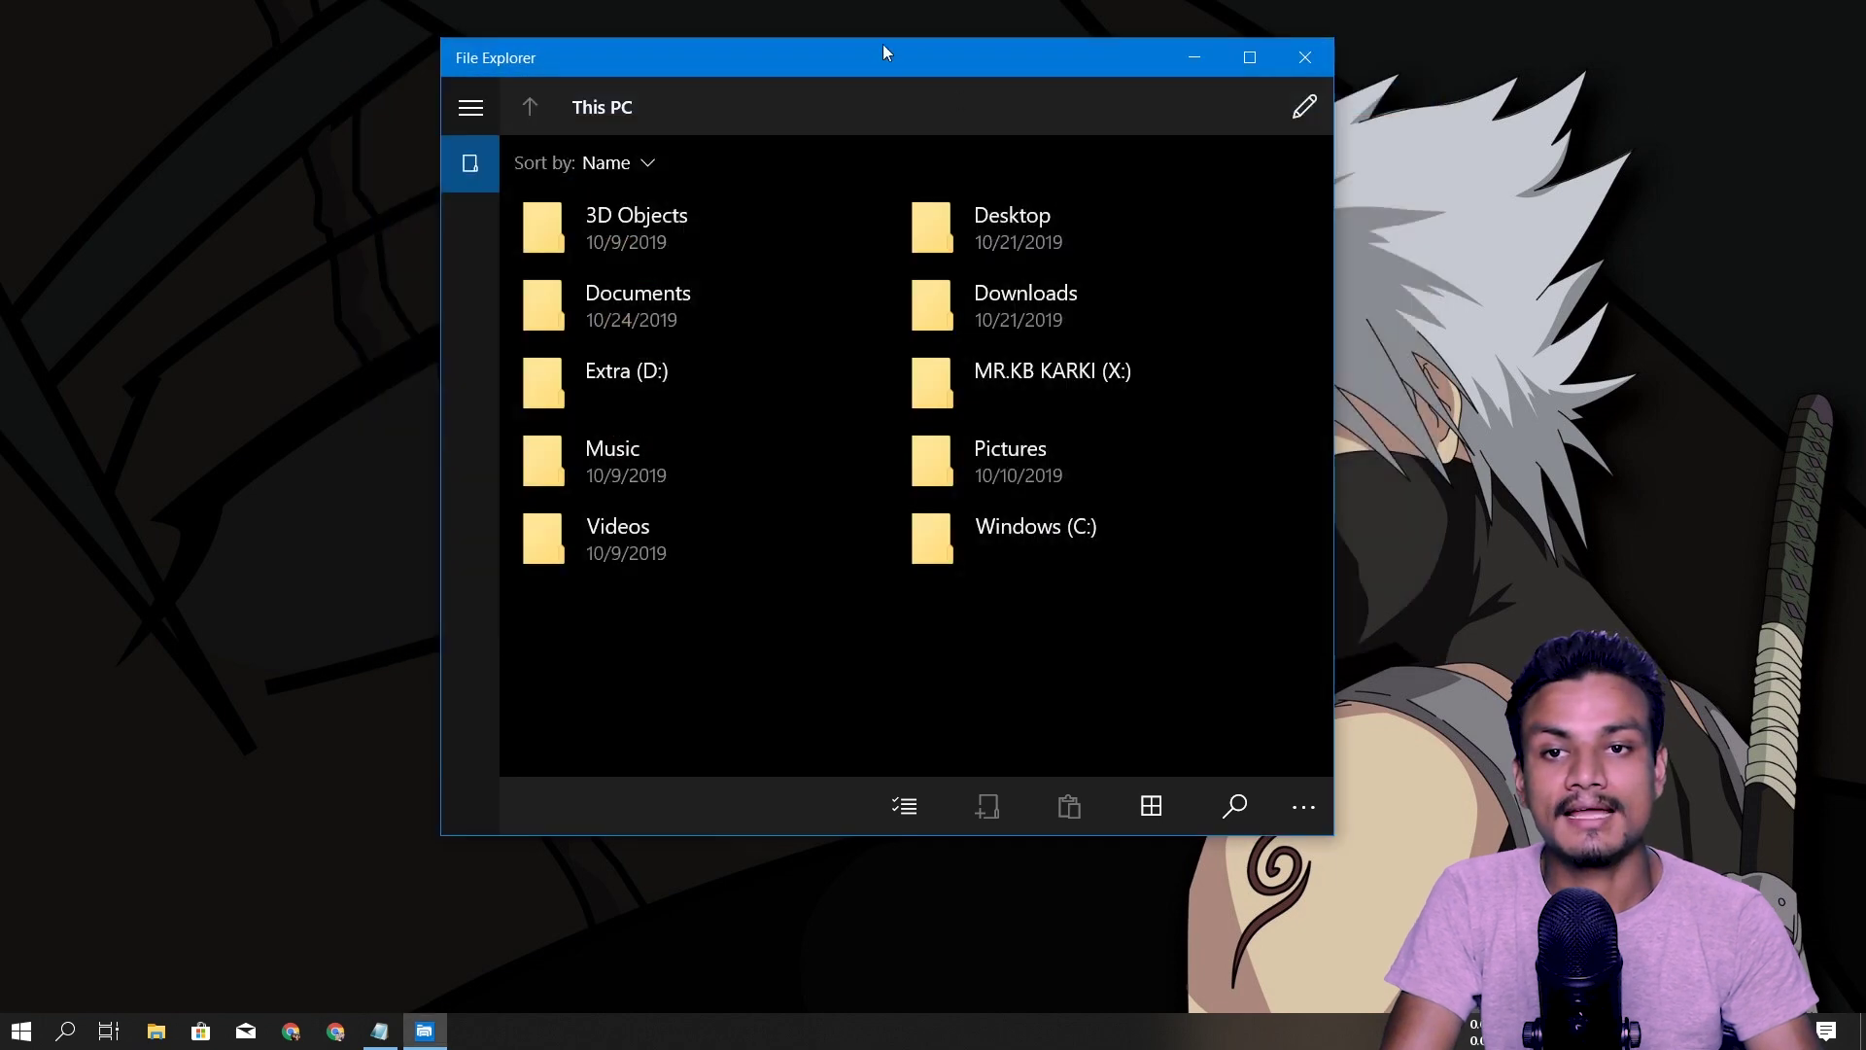
Nudge the new File Explorer window aside and close the classic File Explorer window
left_click_drag(883, 49, 882, 57)
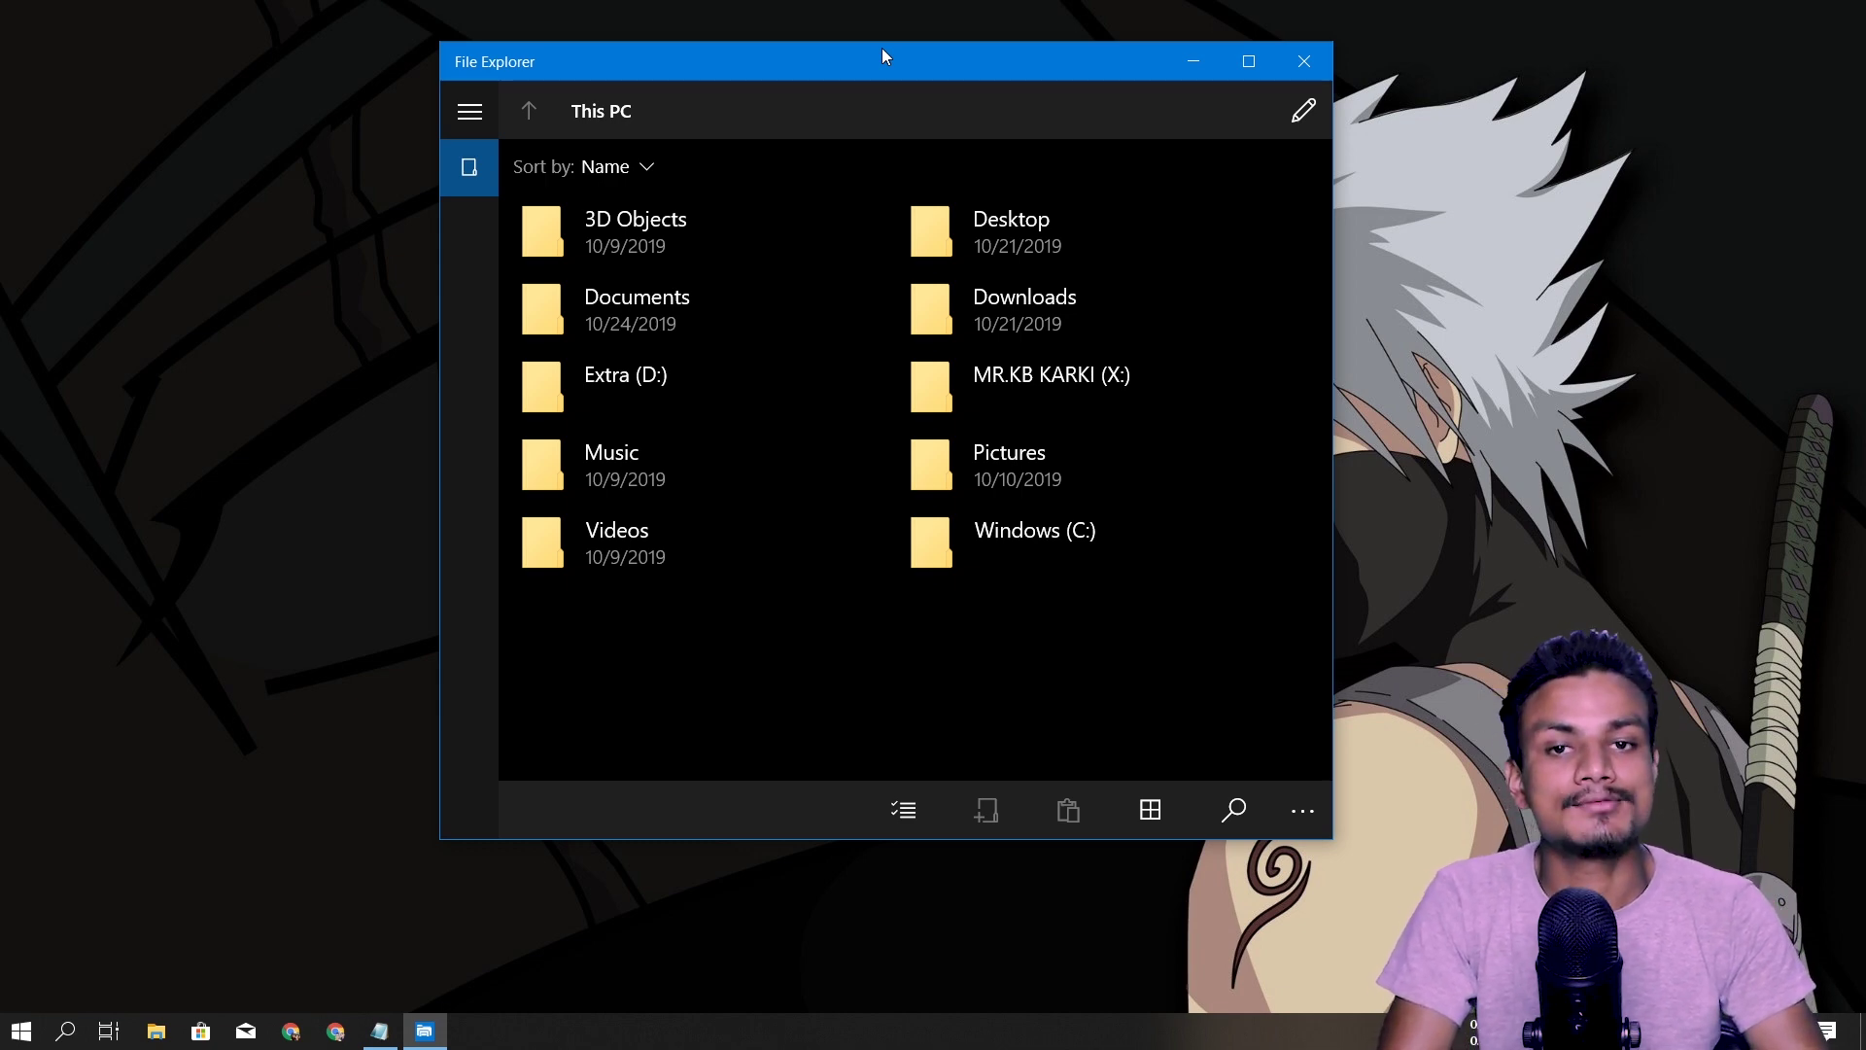
left_click_drag(881, 56, 872, 55)
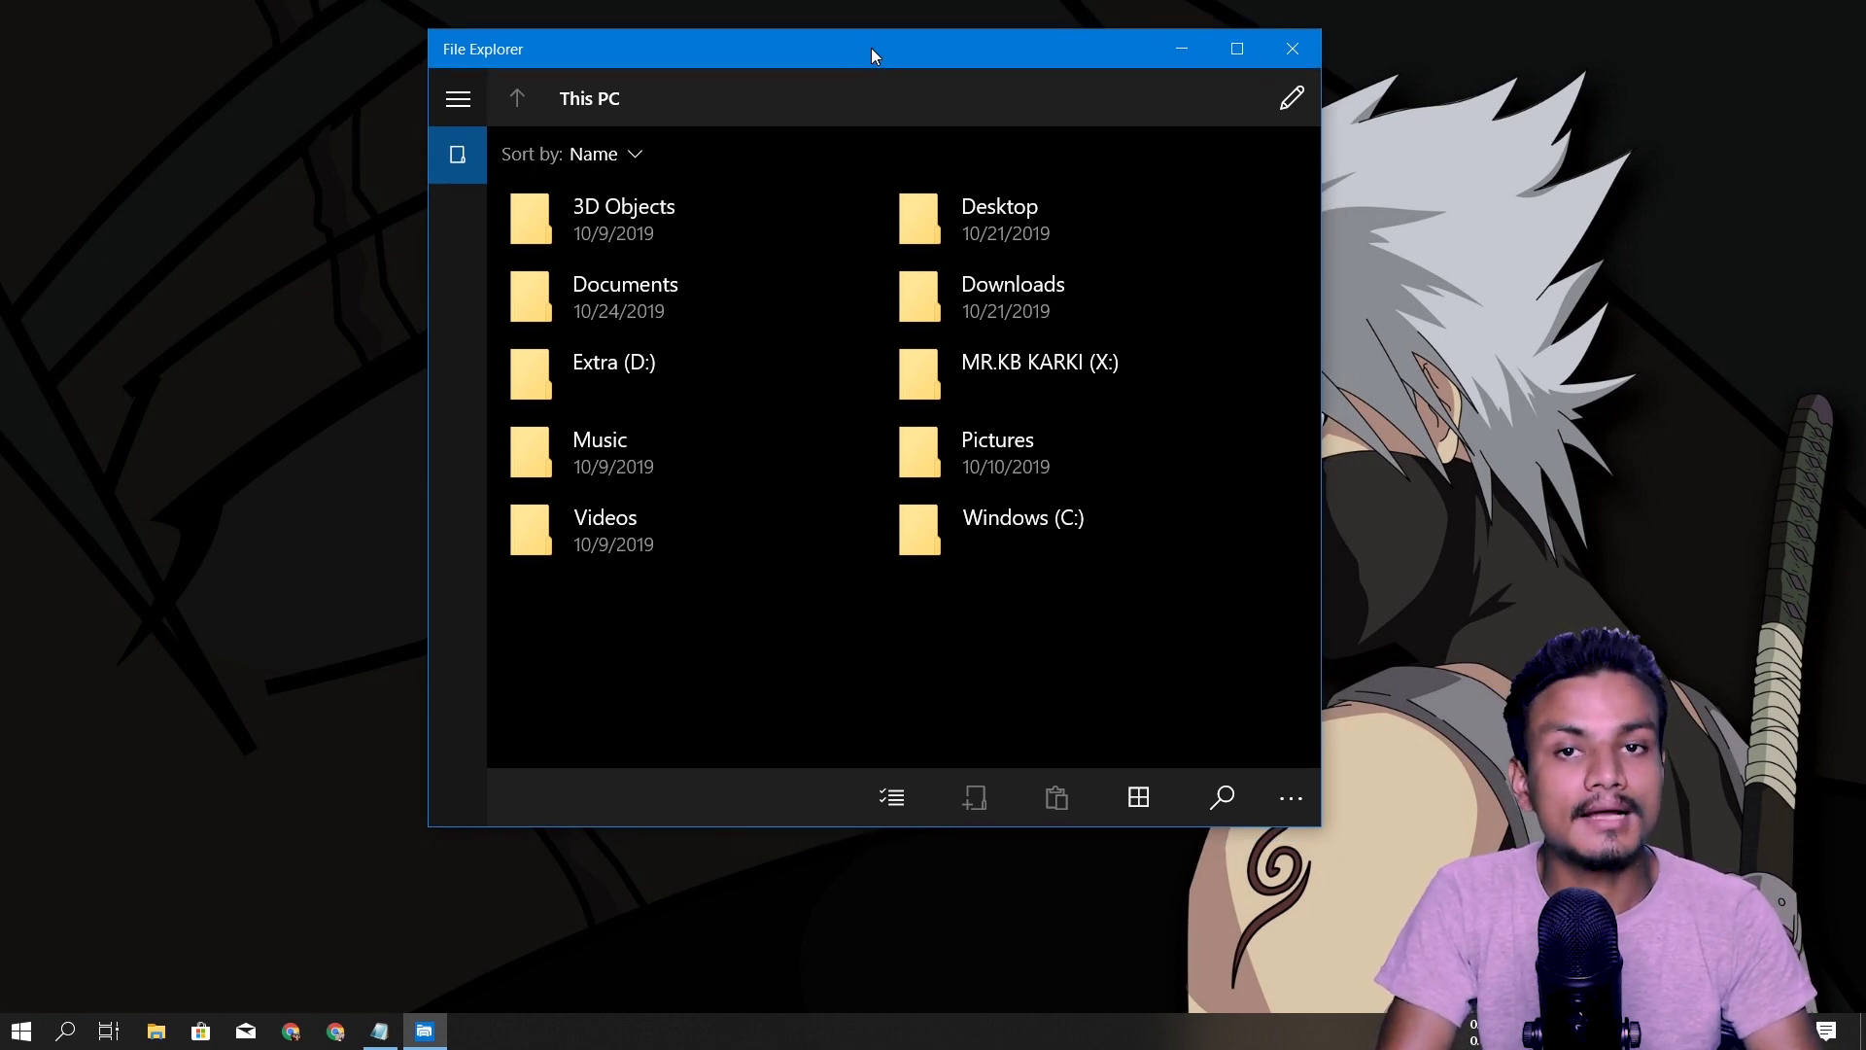
left_click(157, 1031)
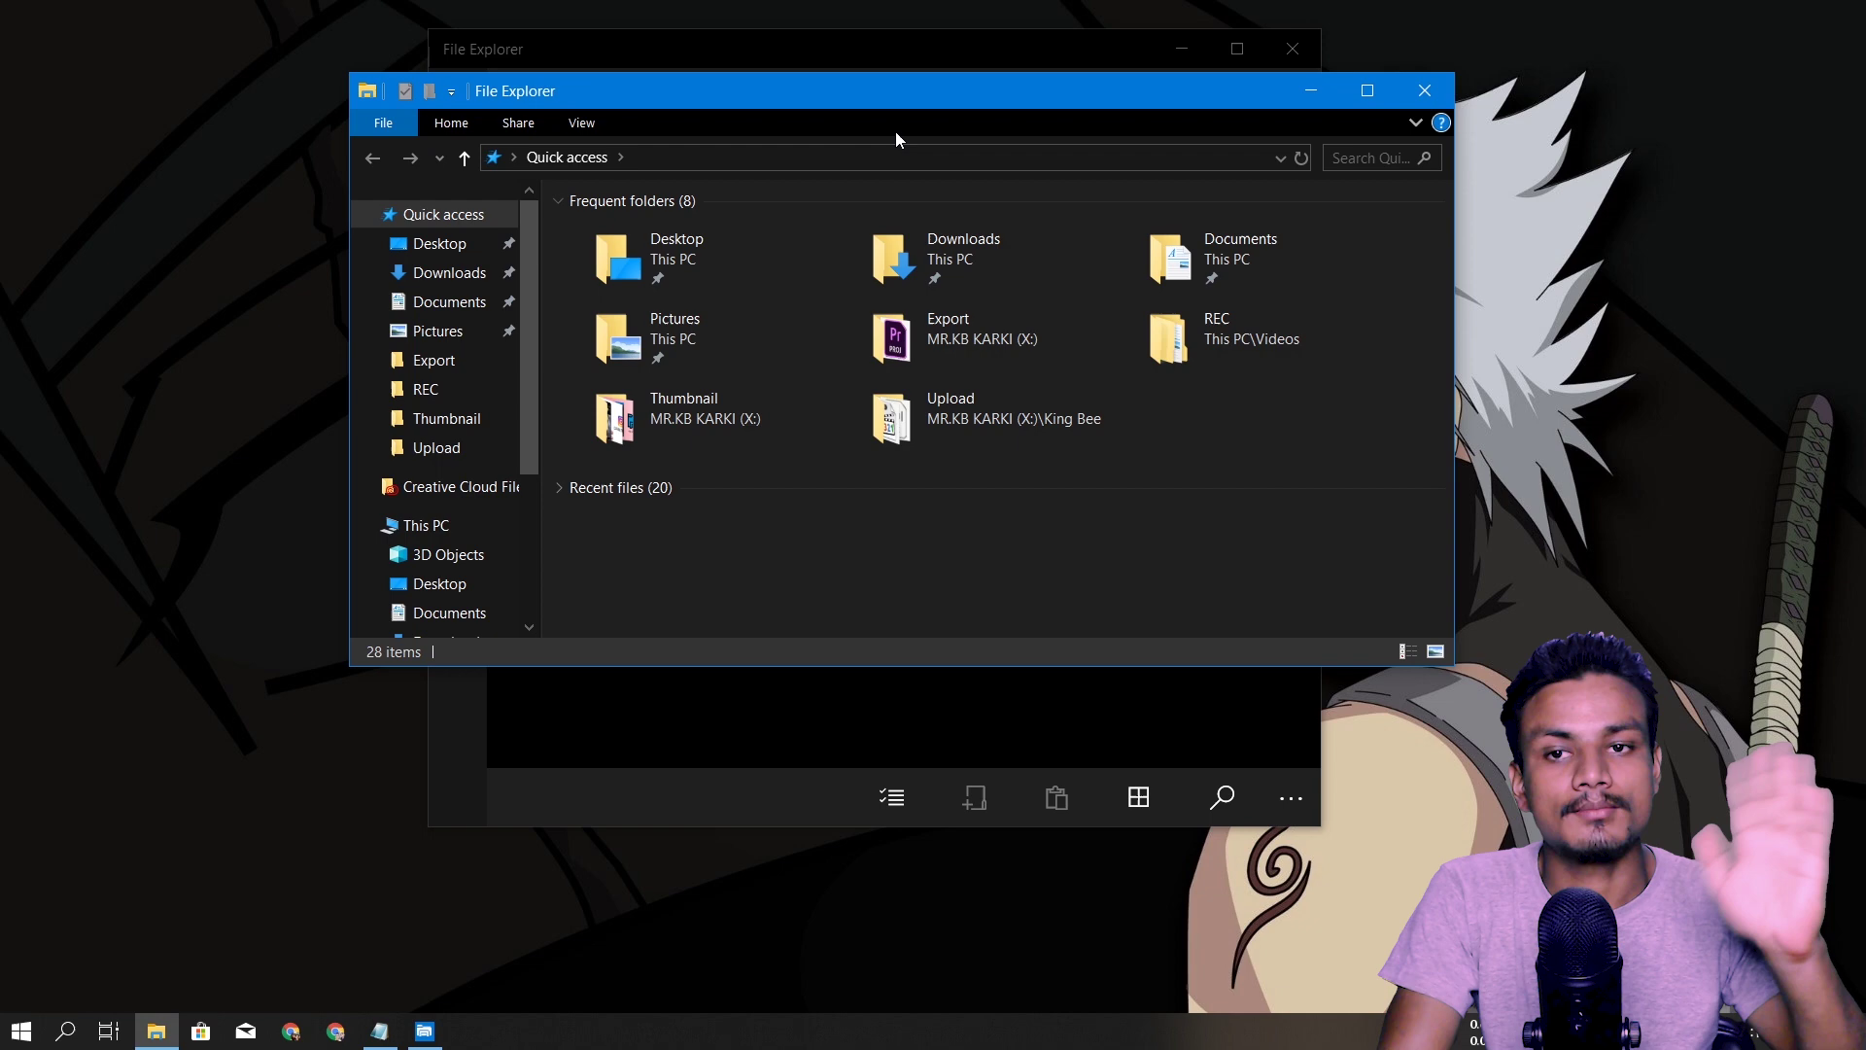
left_click(1425, 91)
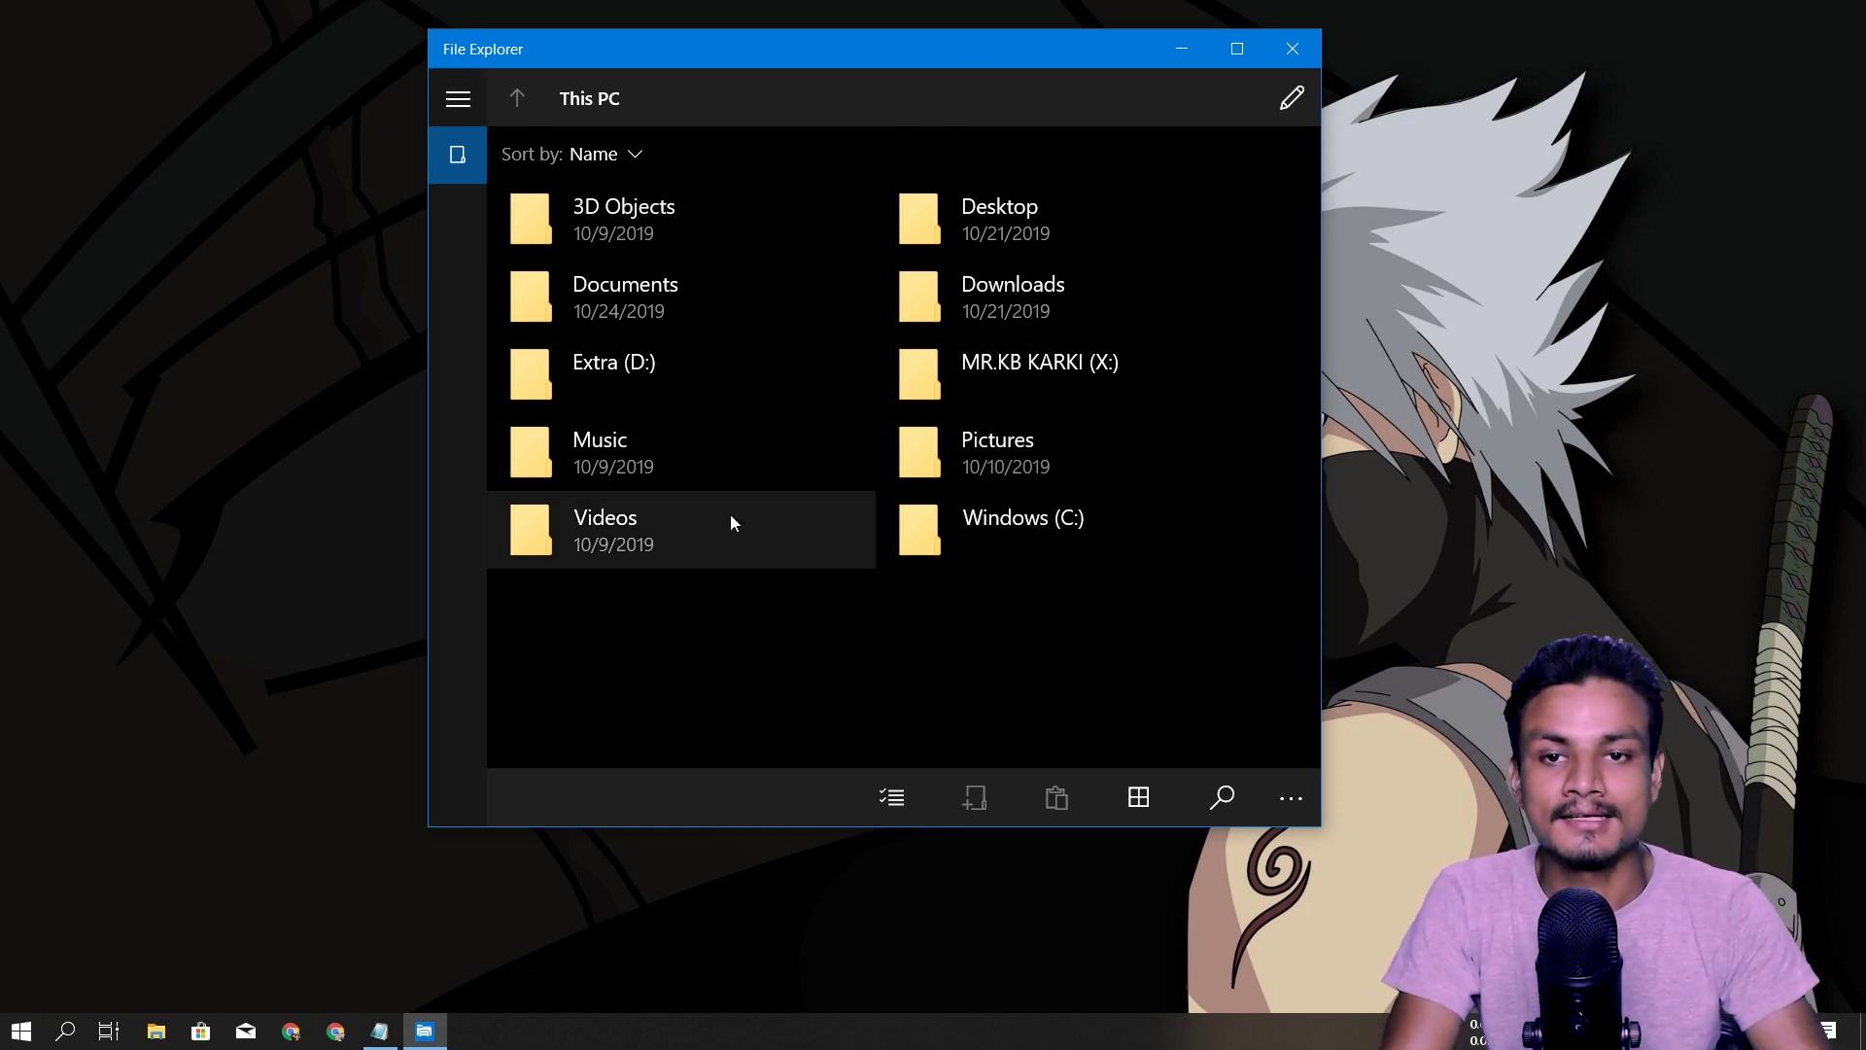
Open the Windows (C:) drive twice, returning up to This PC each time
left_click(1010, 533)
double_click(1027, 516)
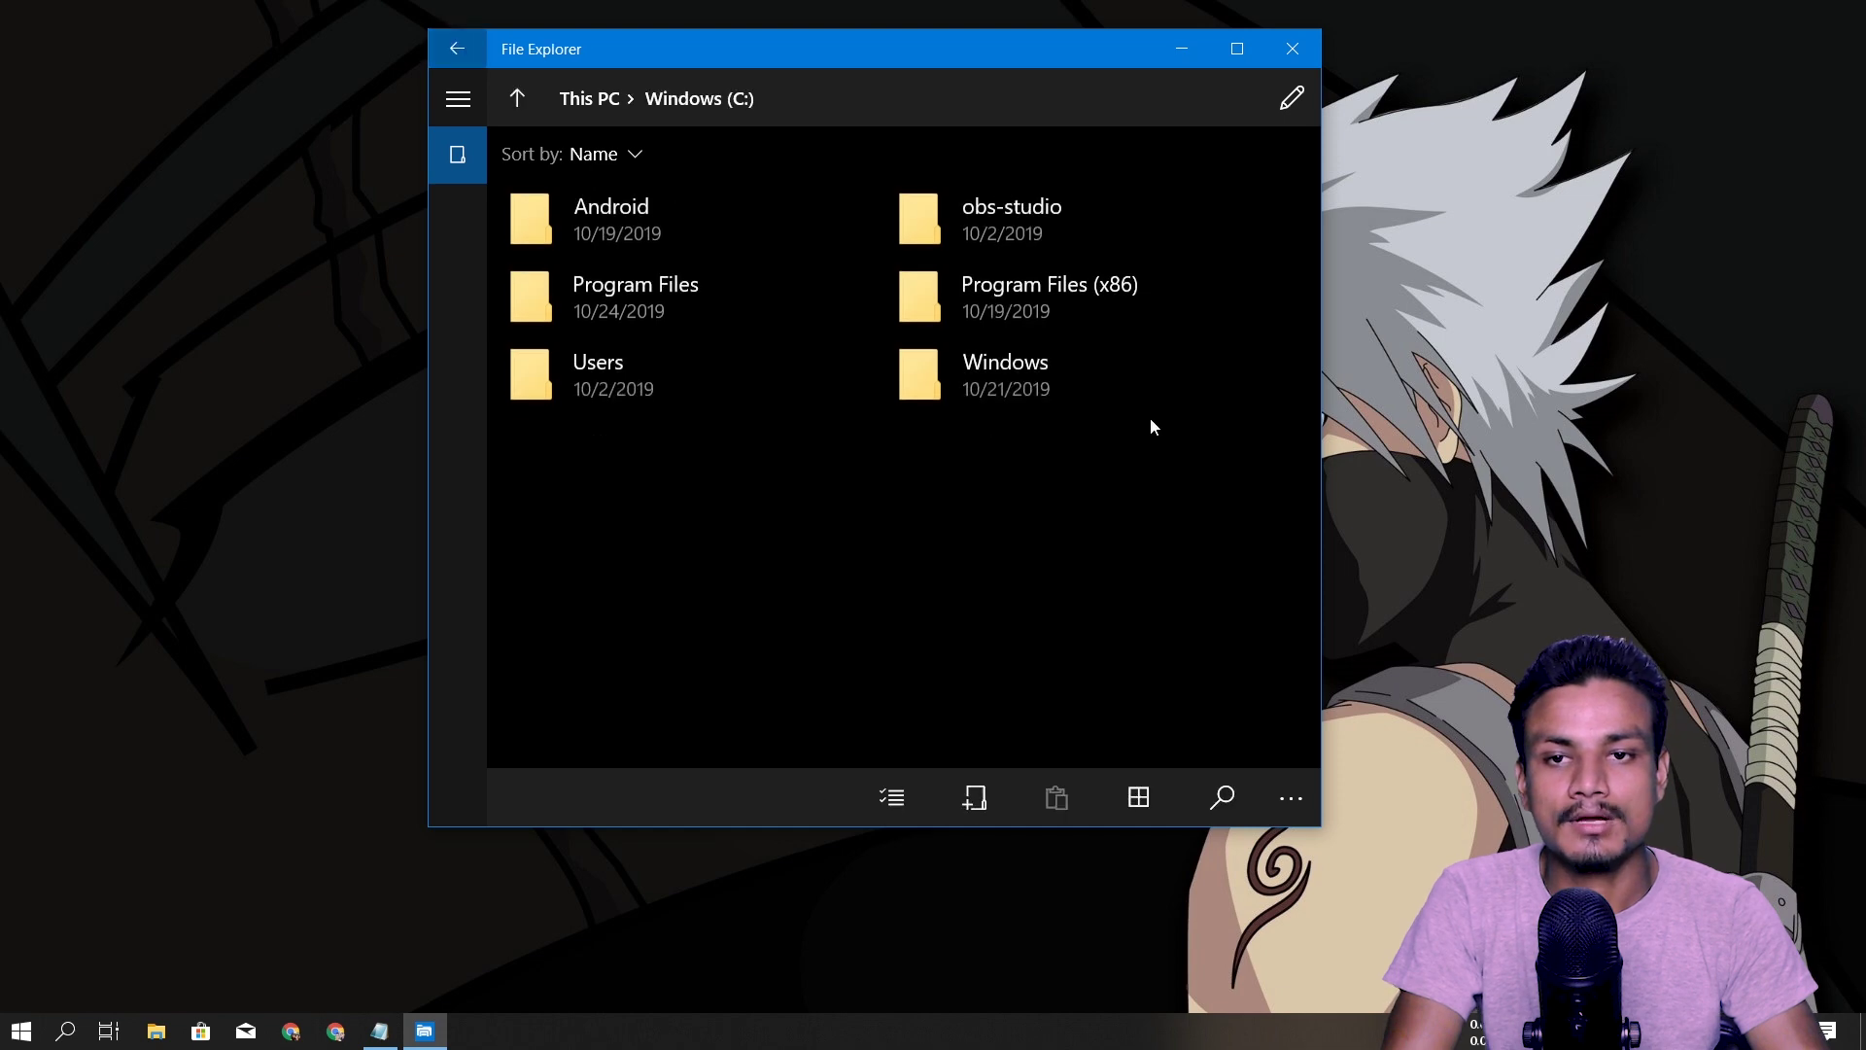
left_click(517, 98)
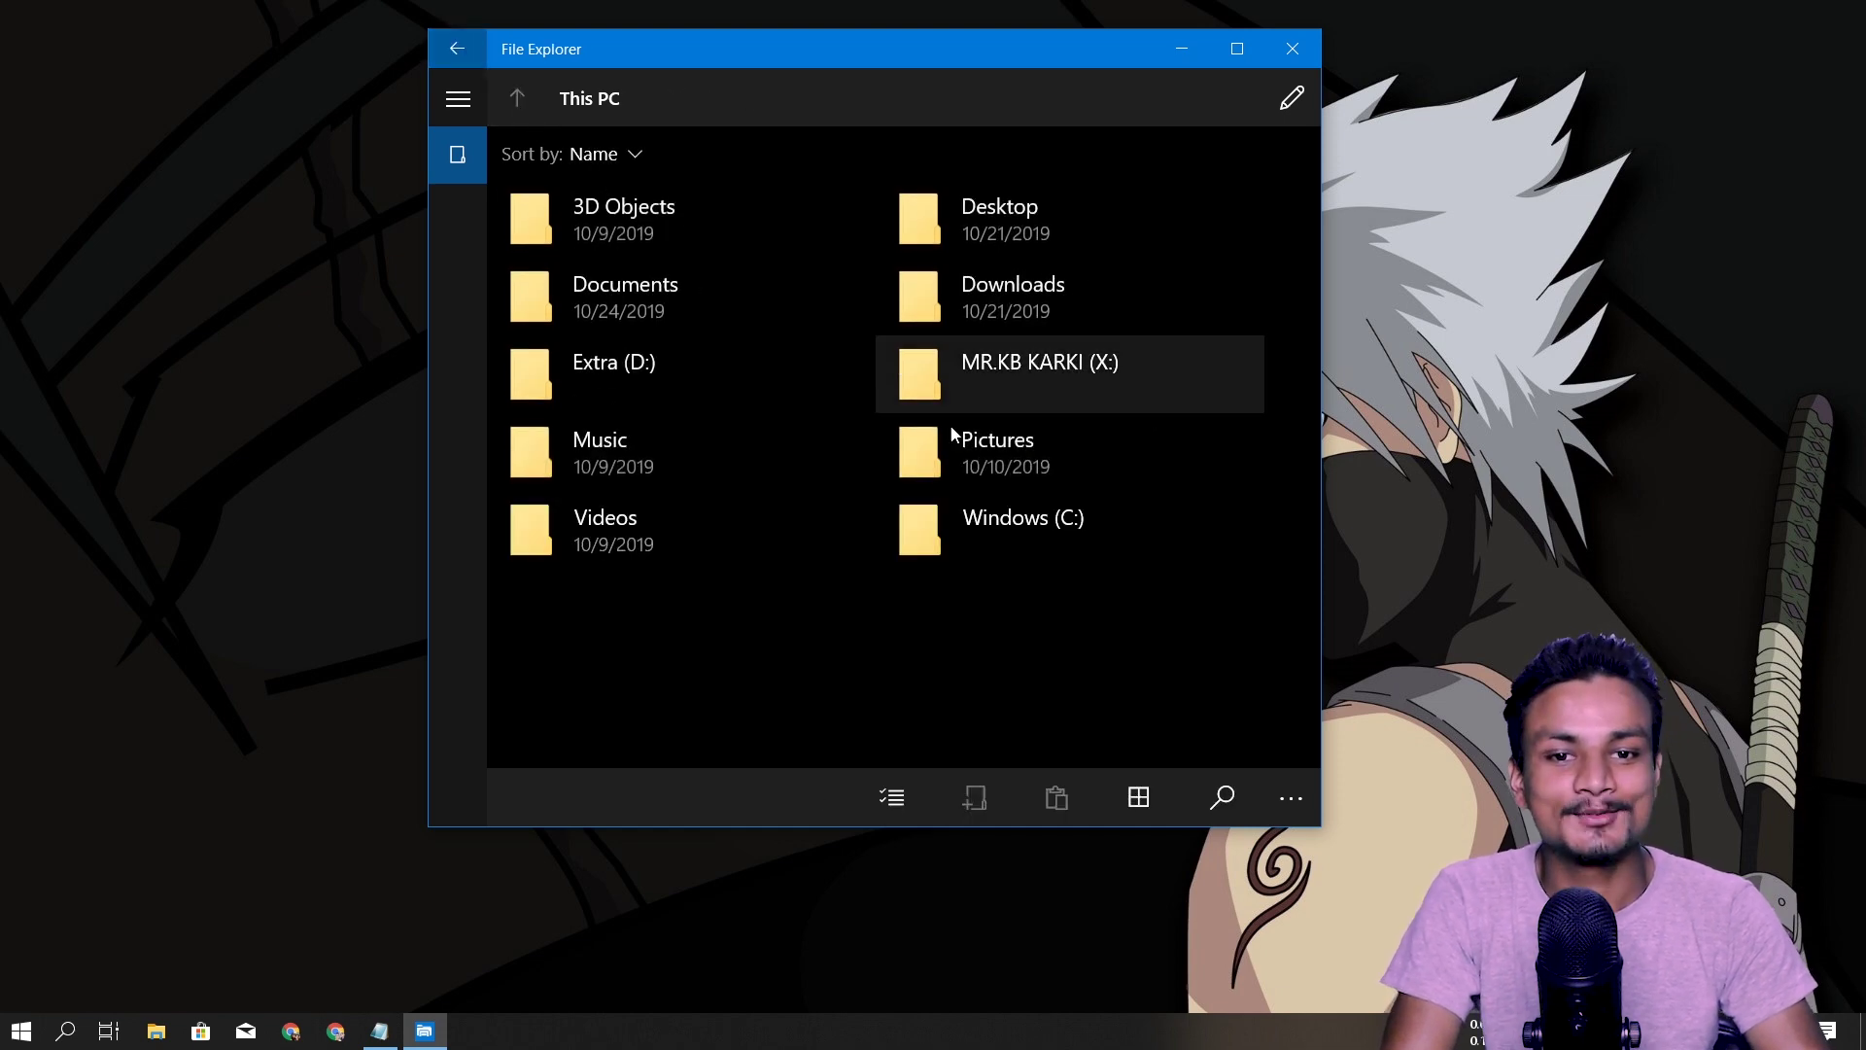
double_click(1022, 497)
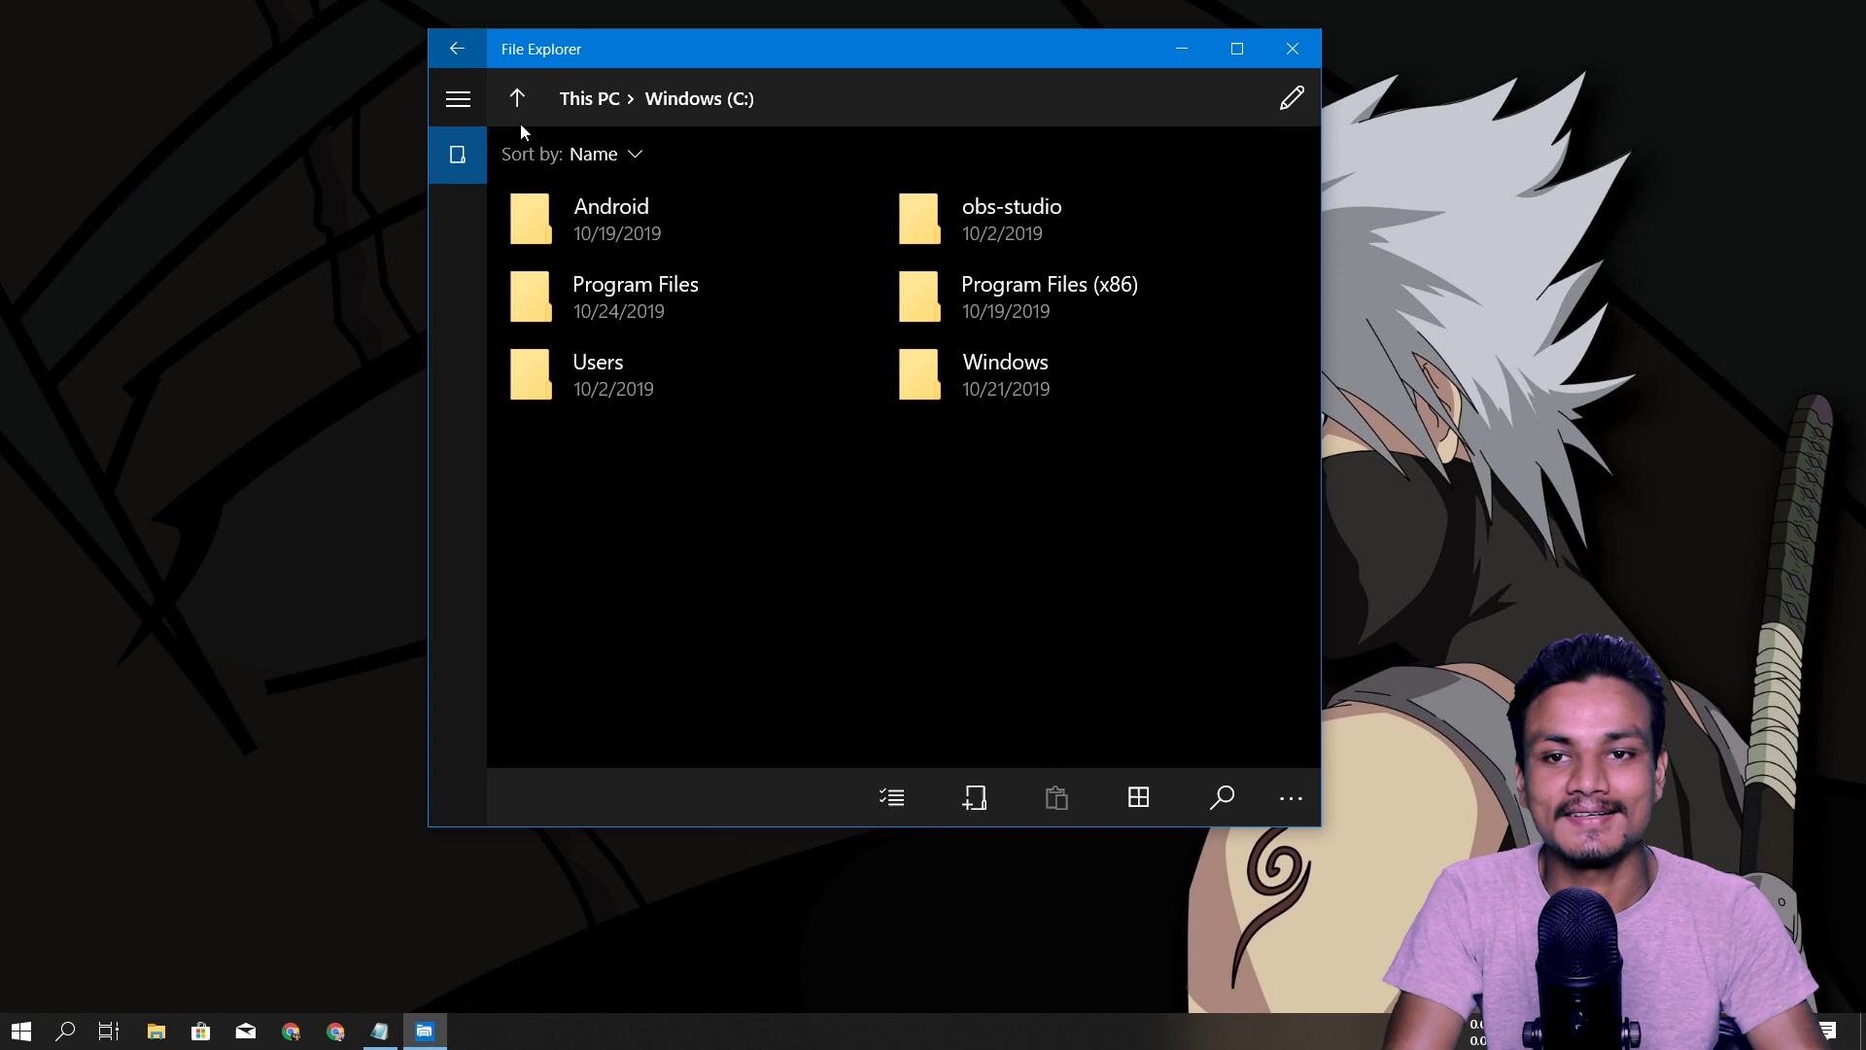
left_click(518, 98)
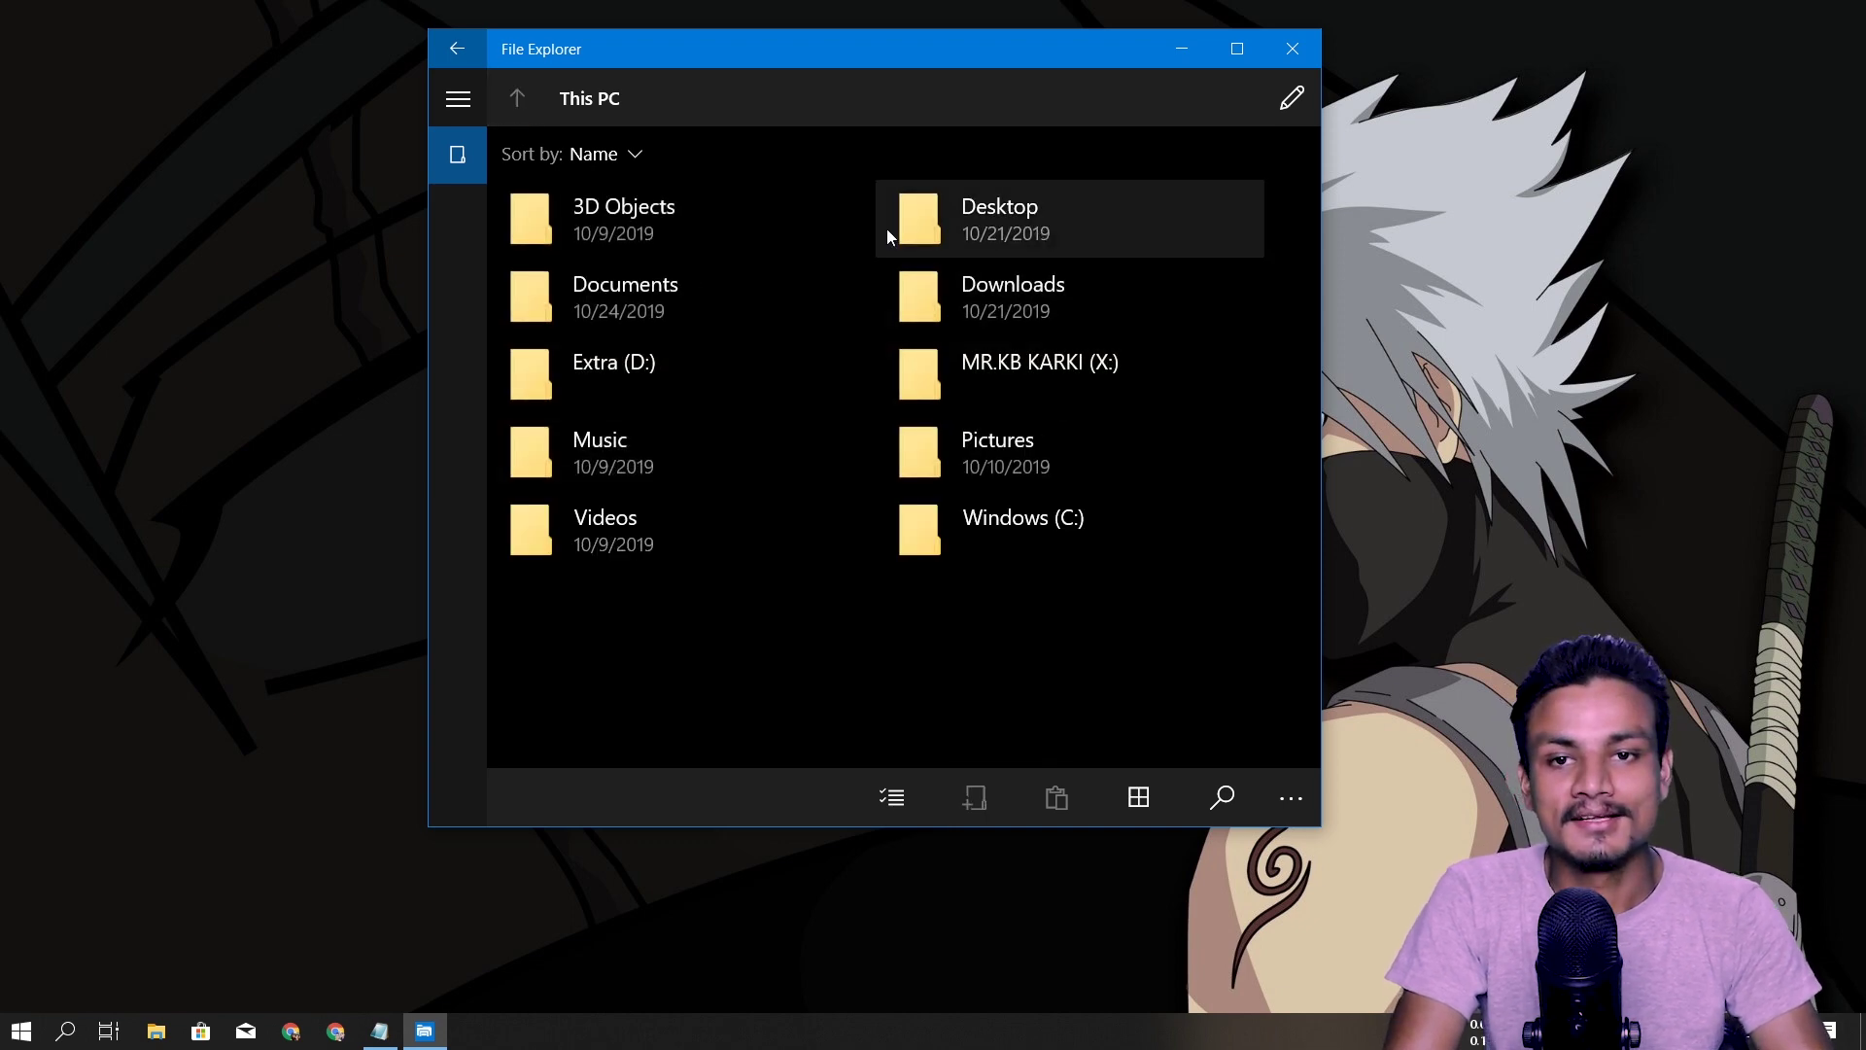
View the Windows (C:) properties, then go back up to This PC
right_click(1009, 514)
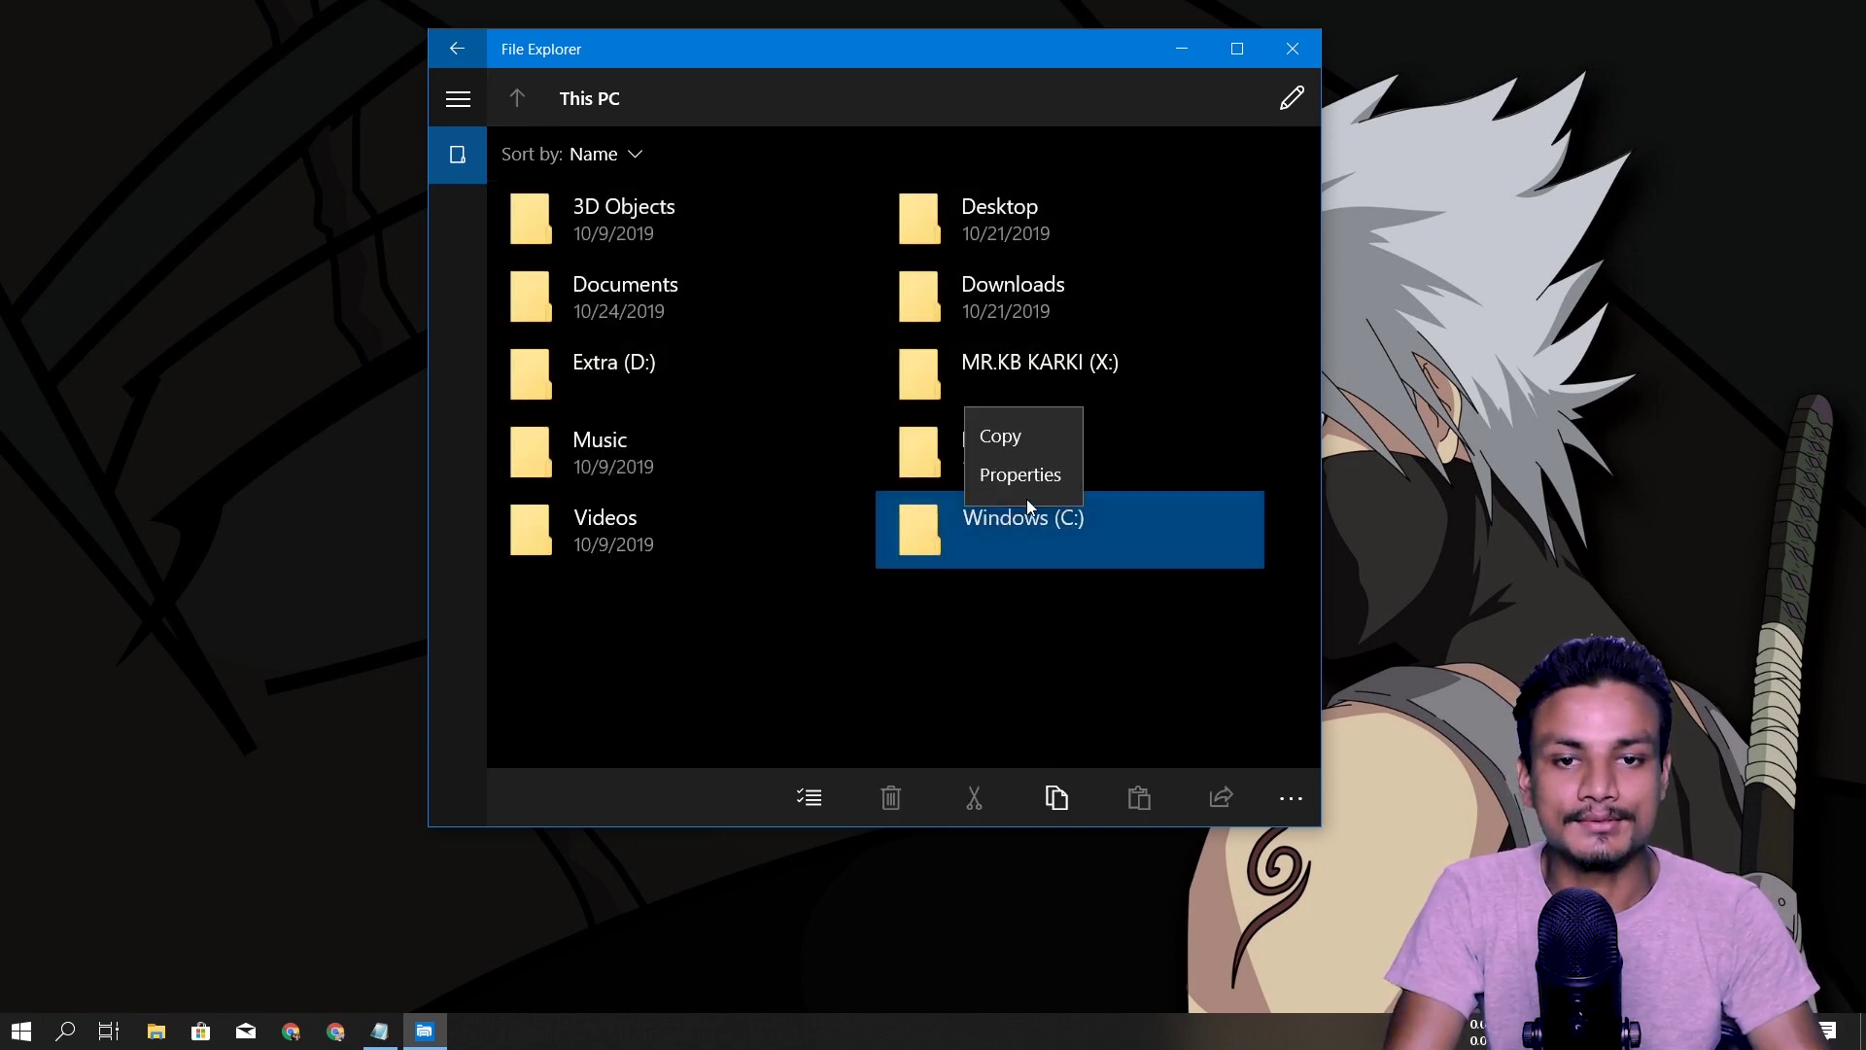
left_click(1029, 482)
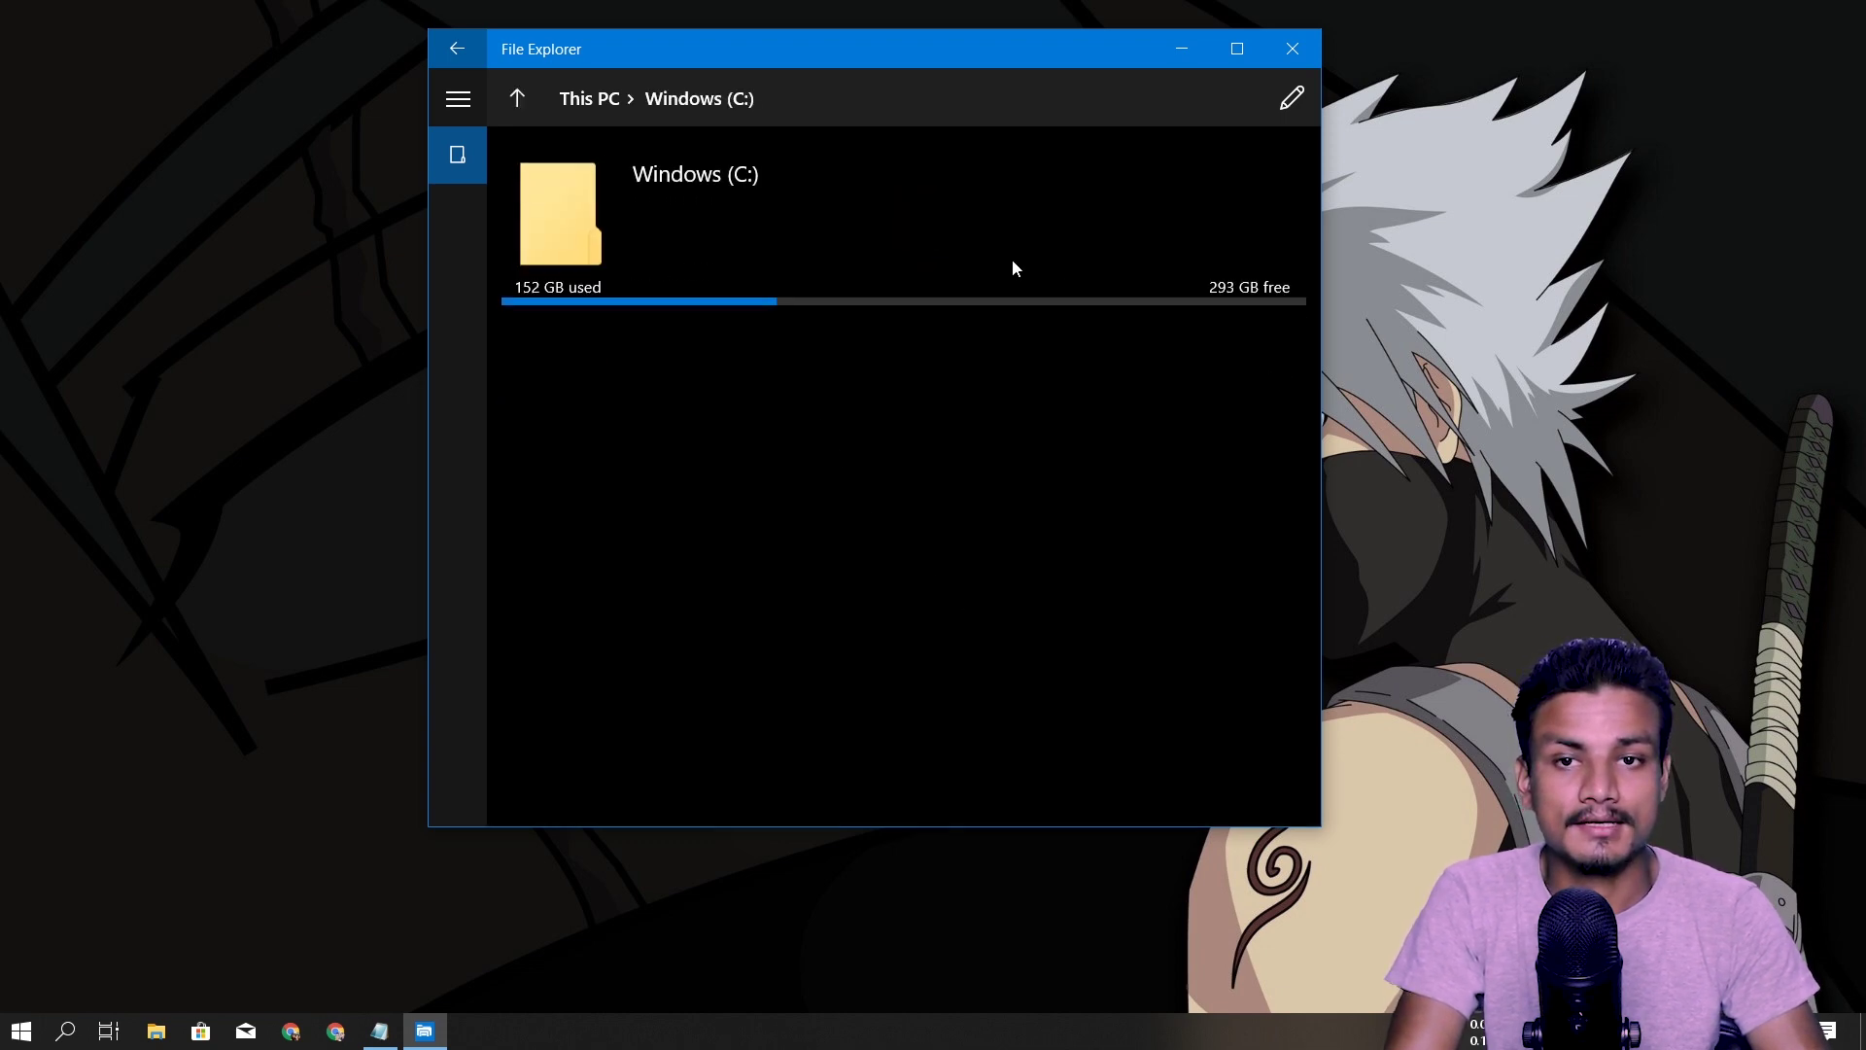
left_click(514, 99)
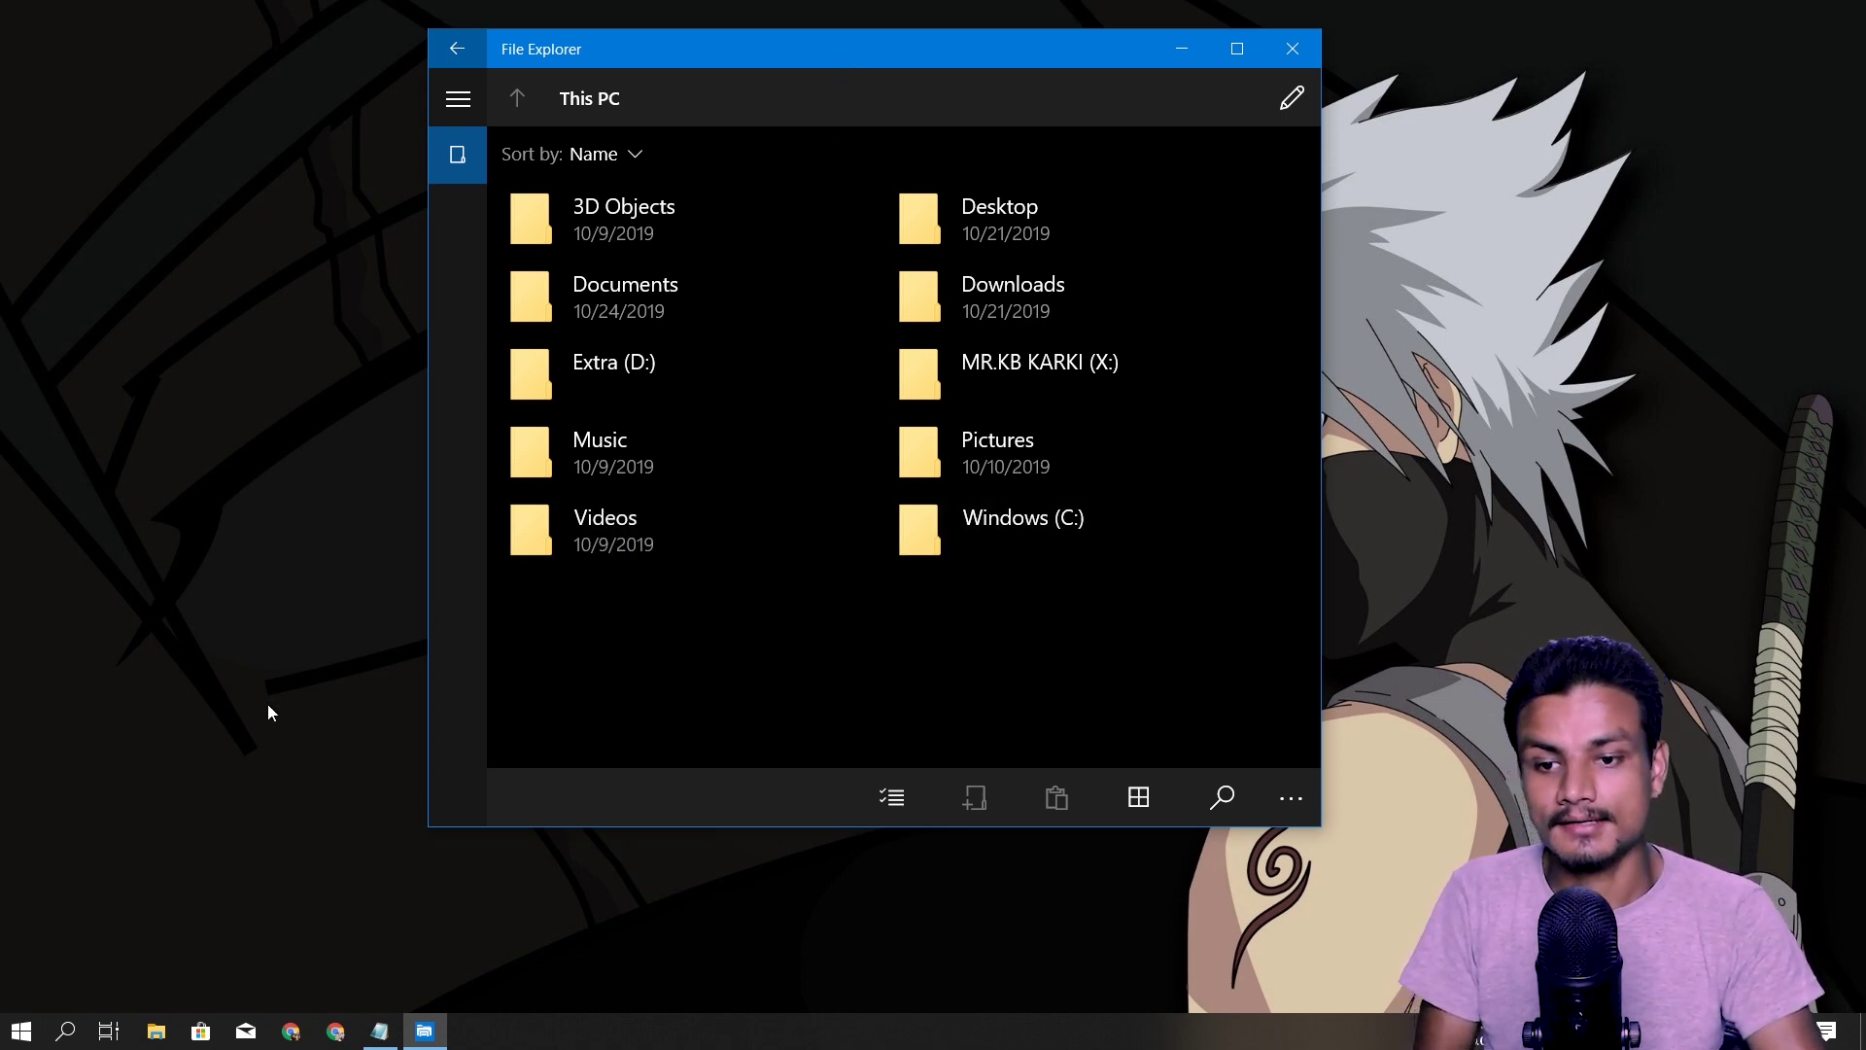
Bring up classic File Explorer, then launch Windows Settings from the Start menu
left_click(157, 1031)
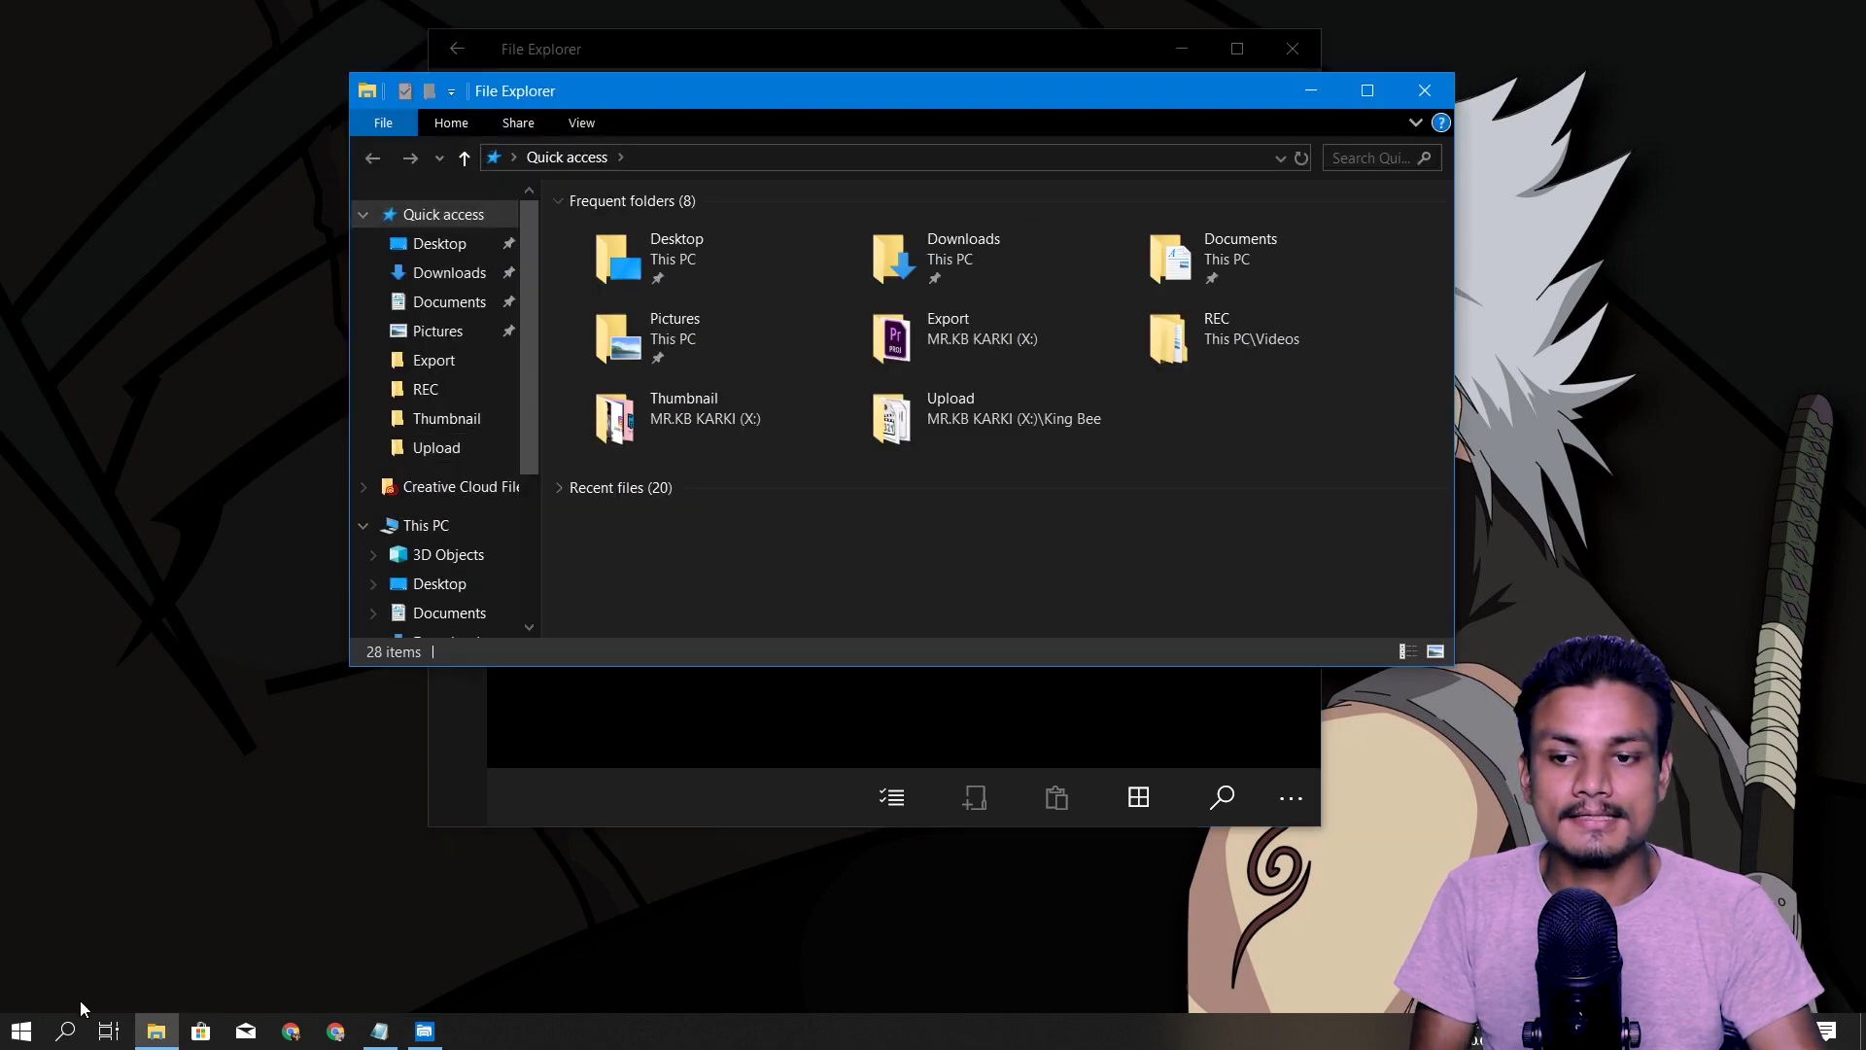
left_click(21, 1031)
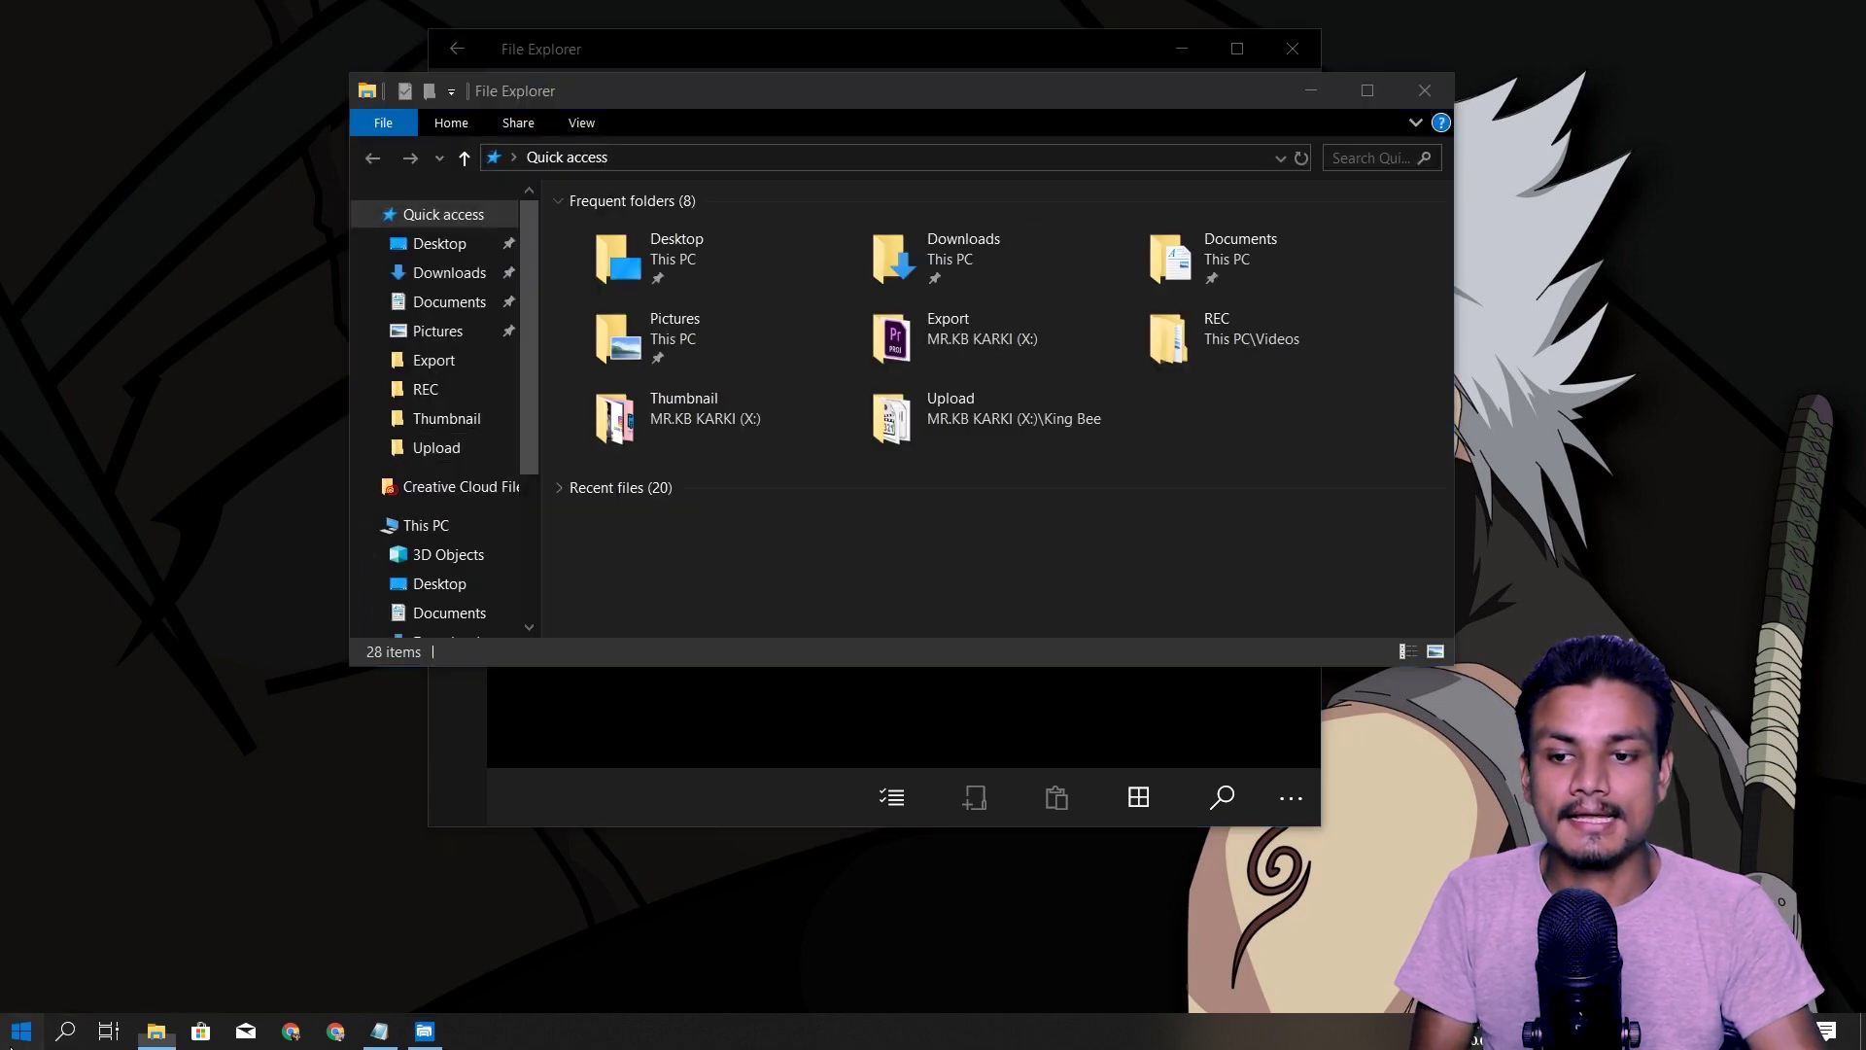
left_click(22, 924)
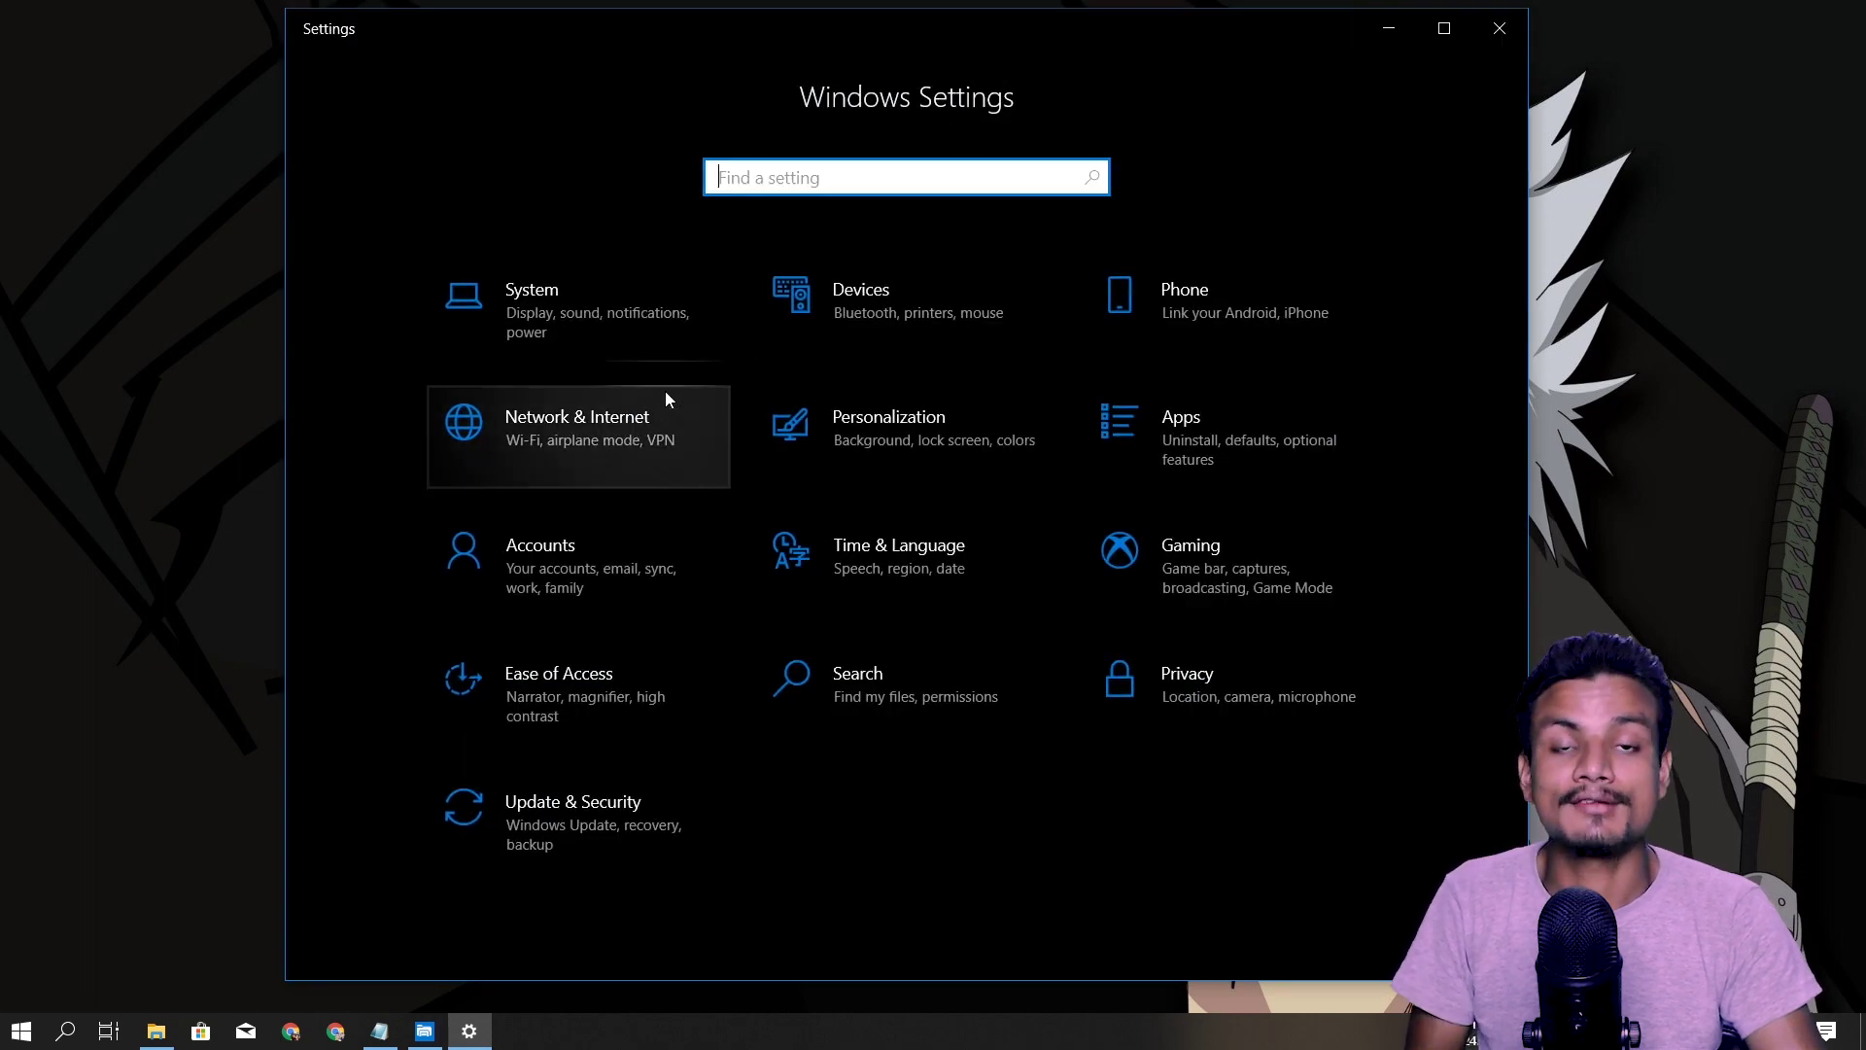
Open Control Panel from Windows search and position it beside Settings
left_click(66, 1031)
type("cont")
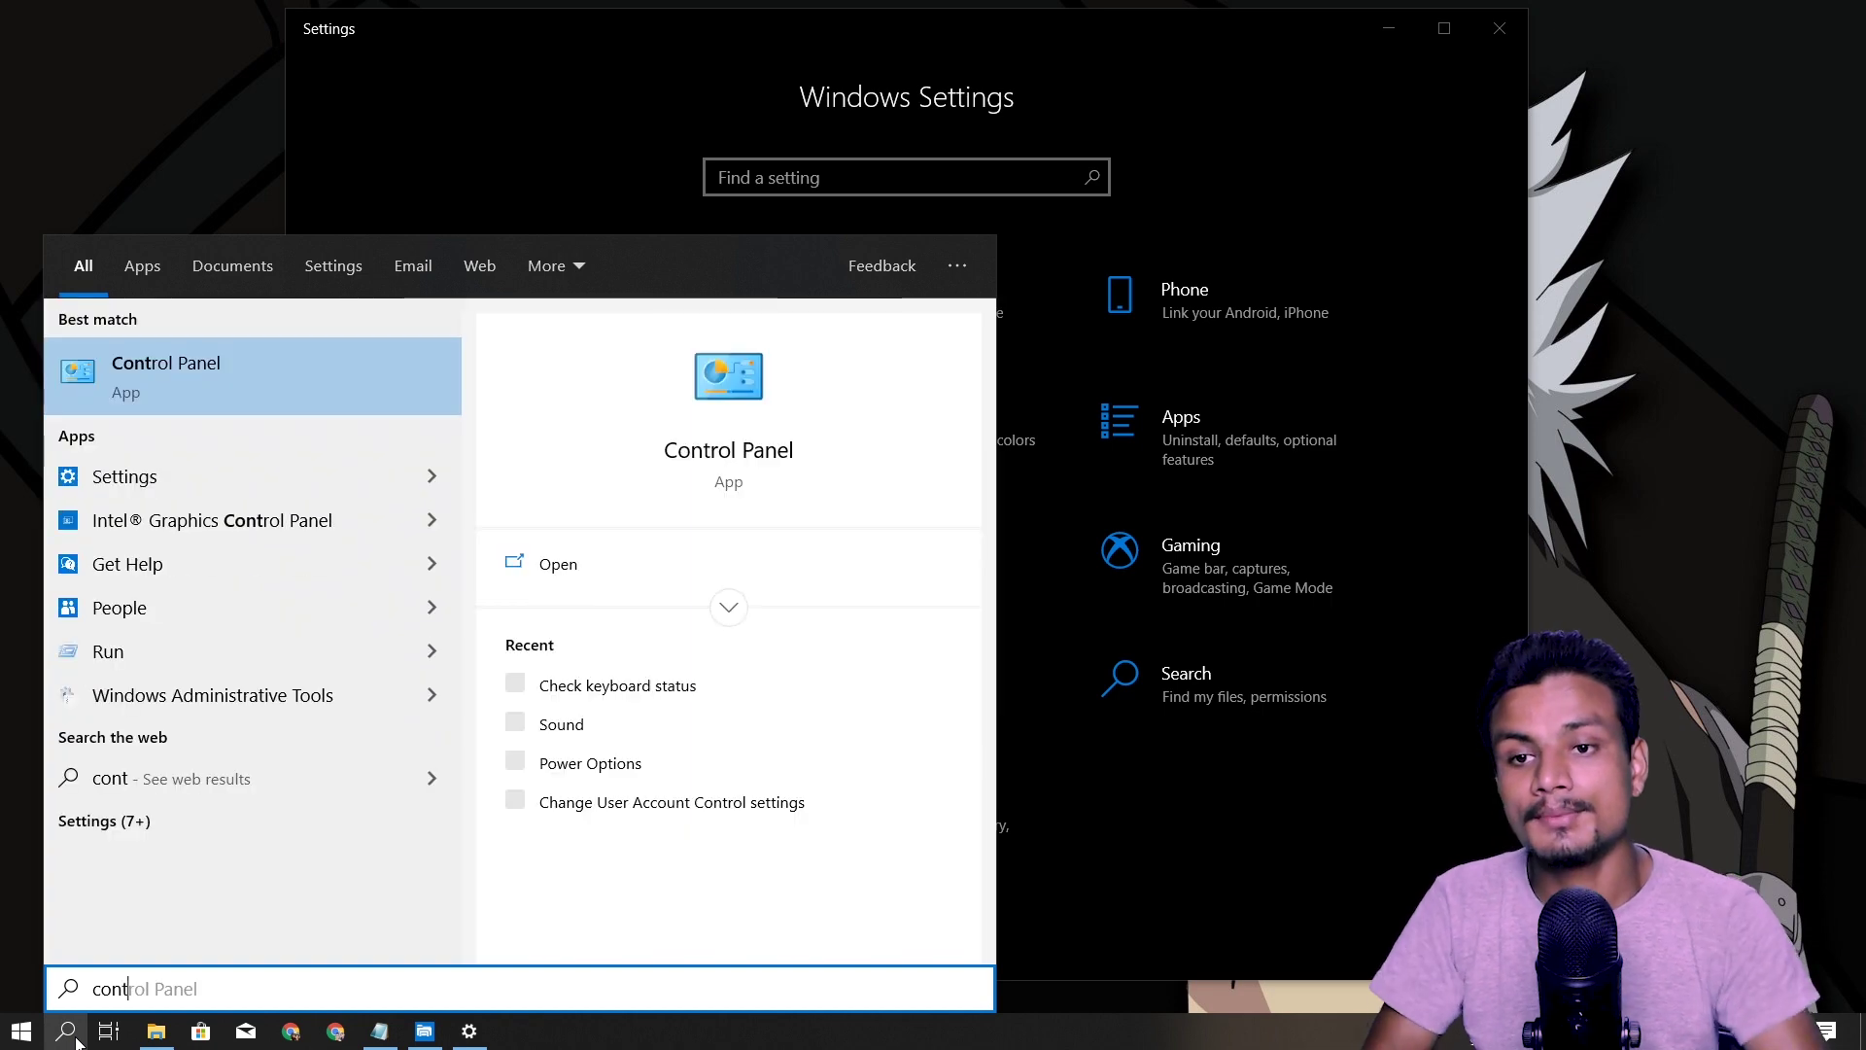
left_click(156, 385)
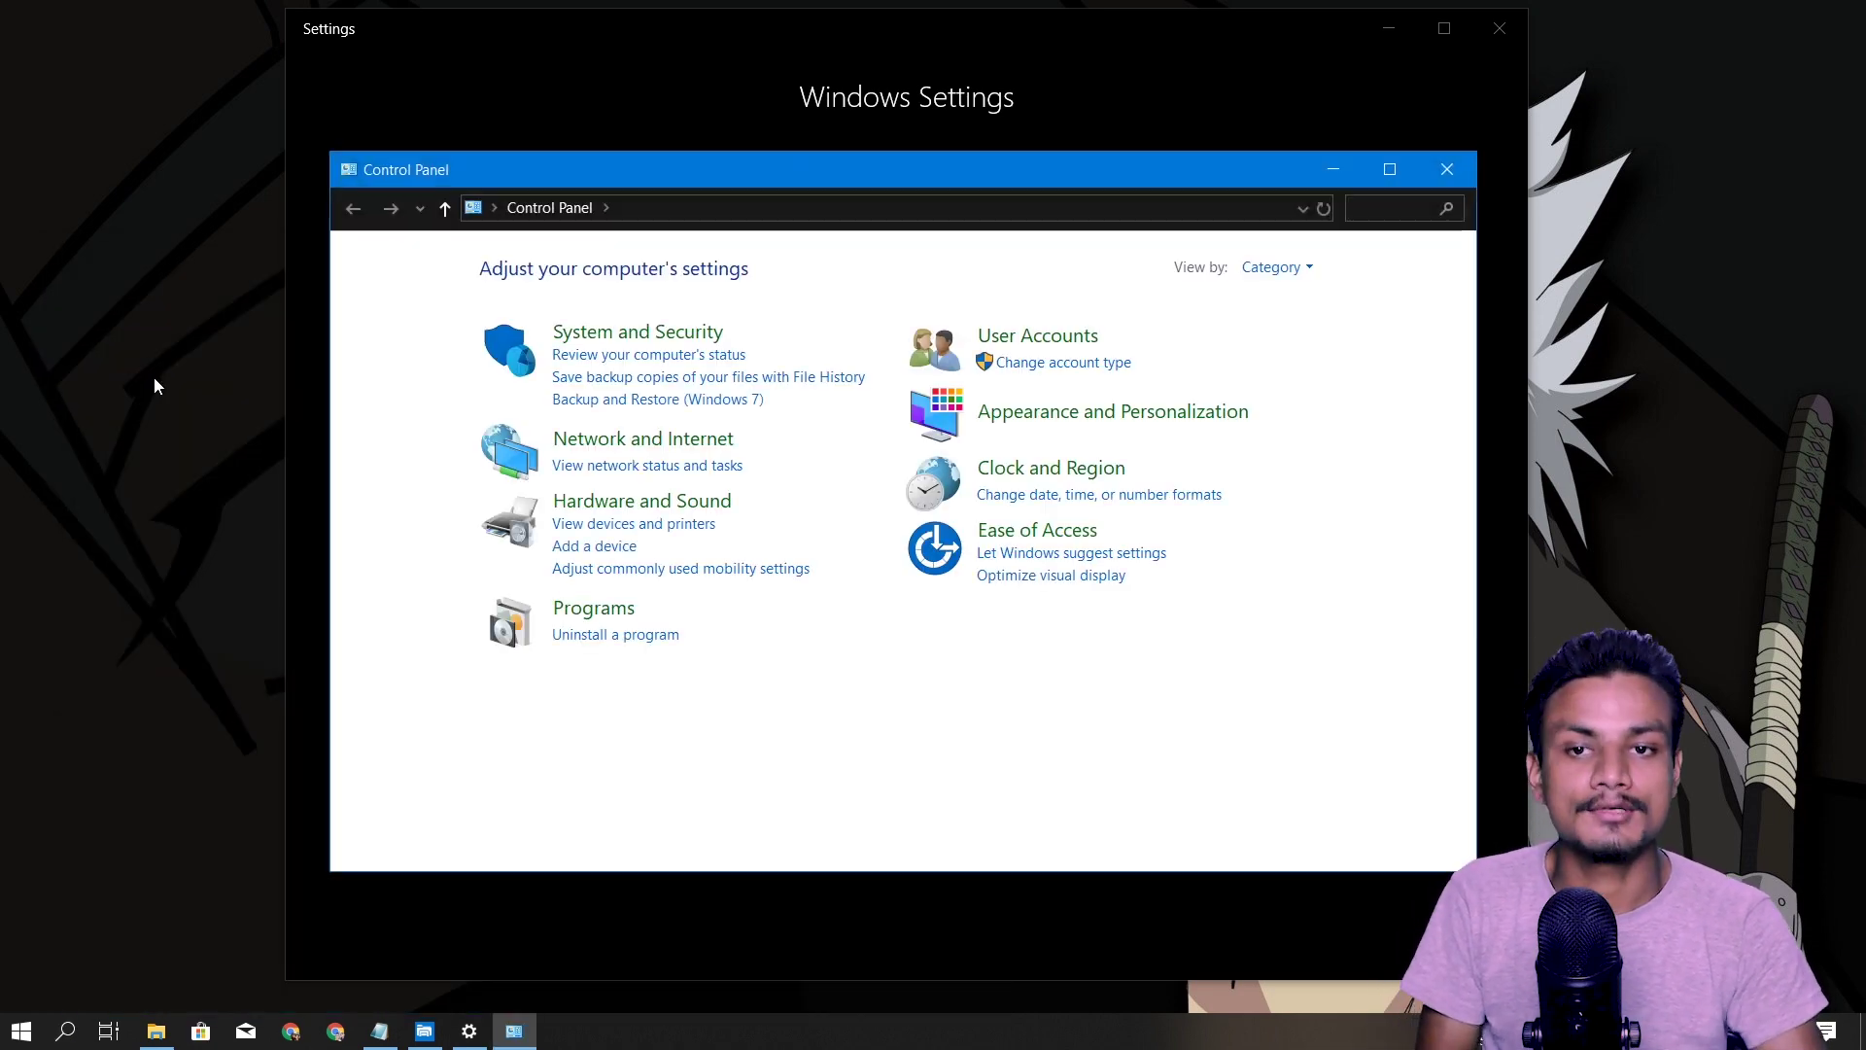
mouse_move(969, 185)
left_mouse_down()
mouse_move(696, 387)
mouse_move(733, 296)
left_mouse_up()
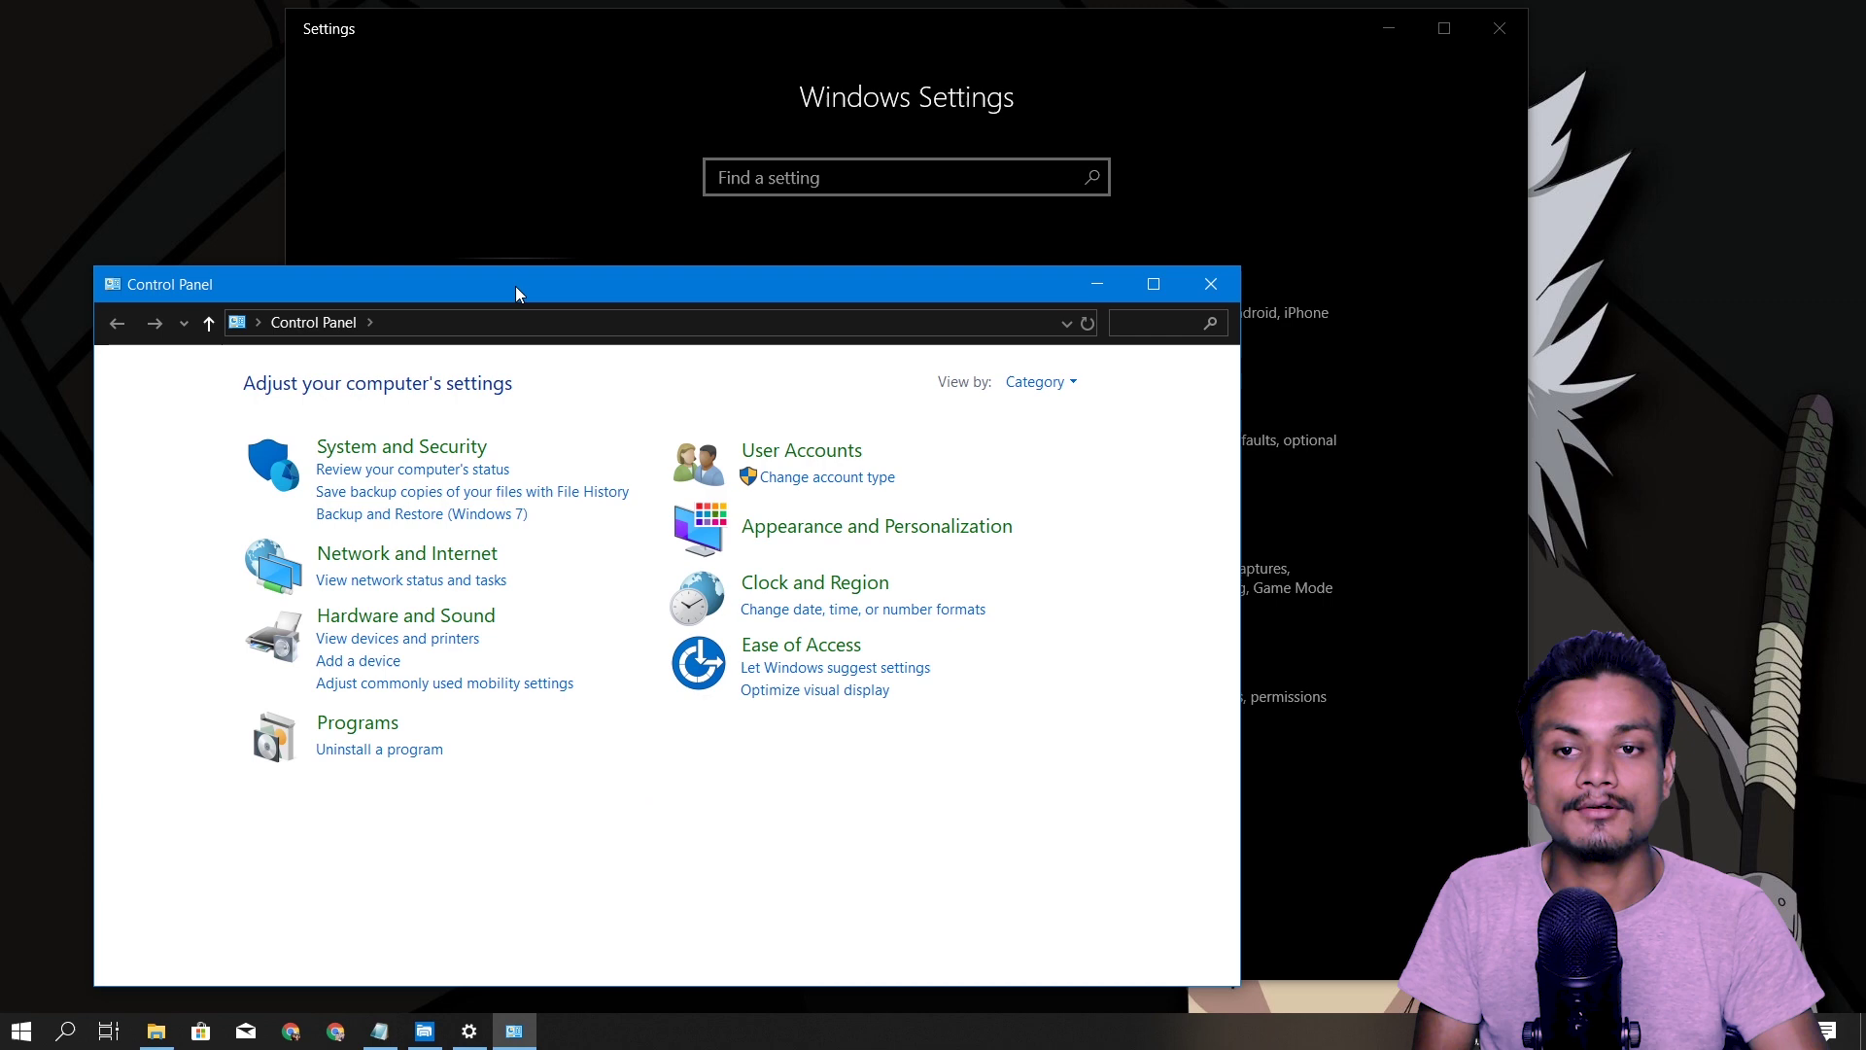
left_click_drag(515, 285, 587, 169)
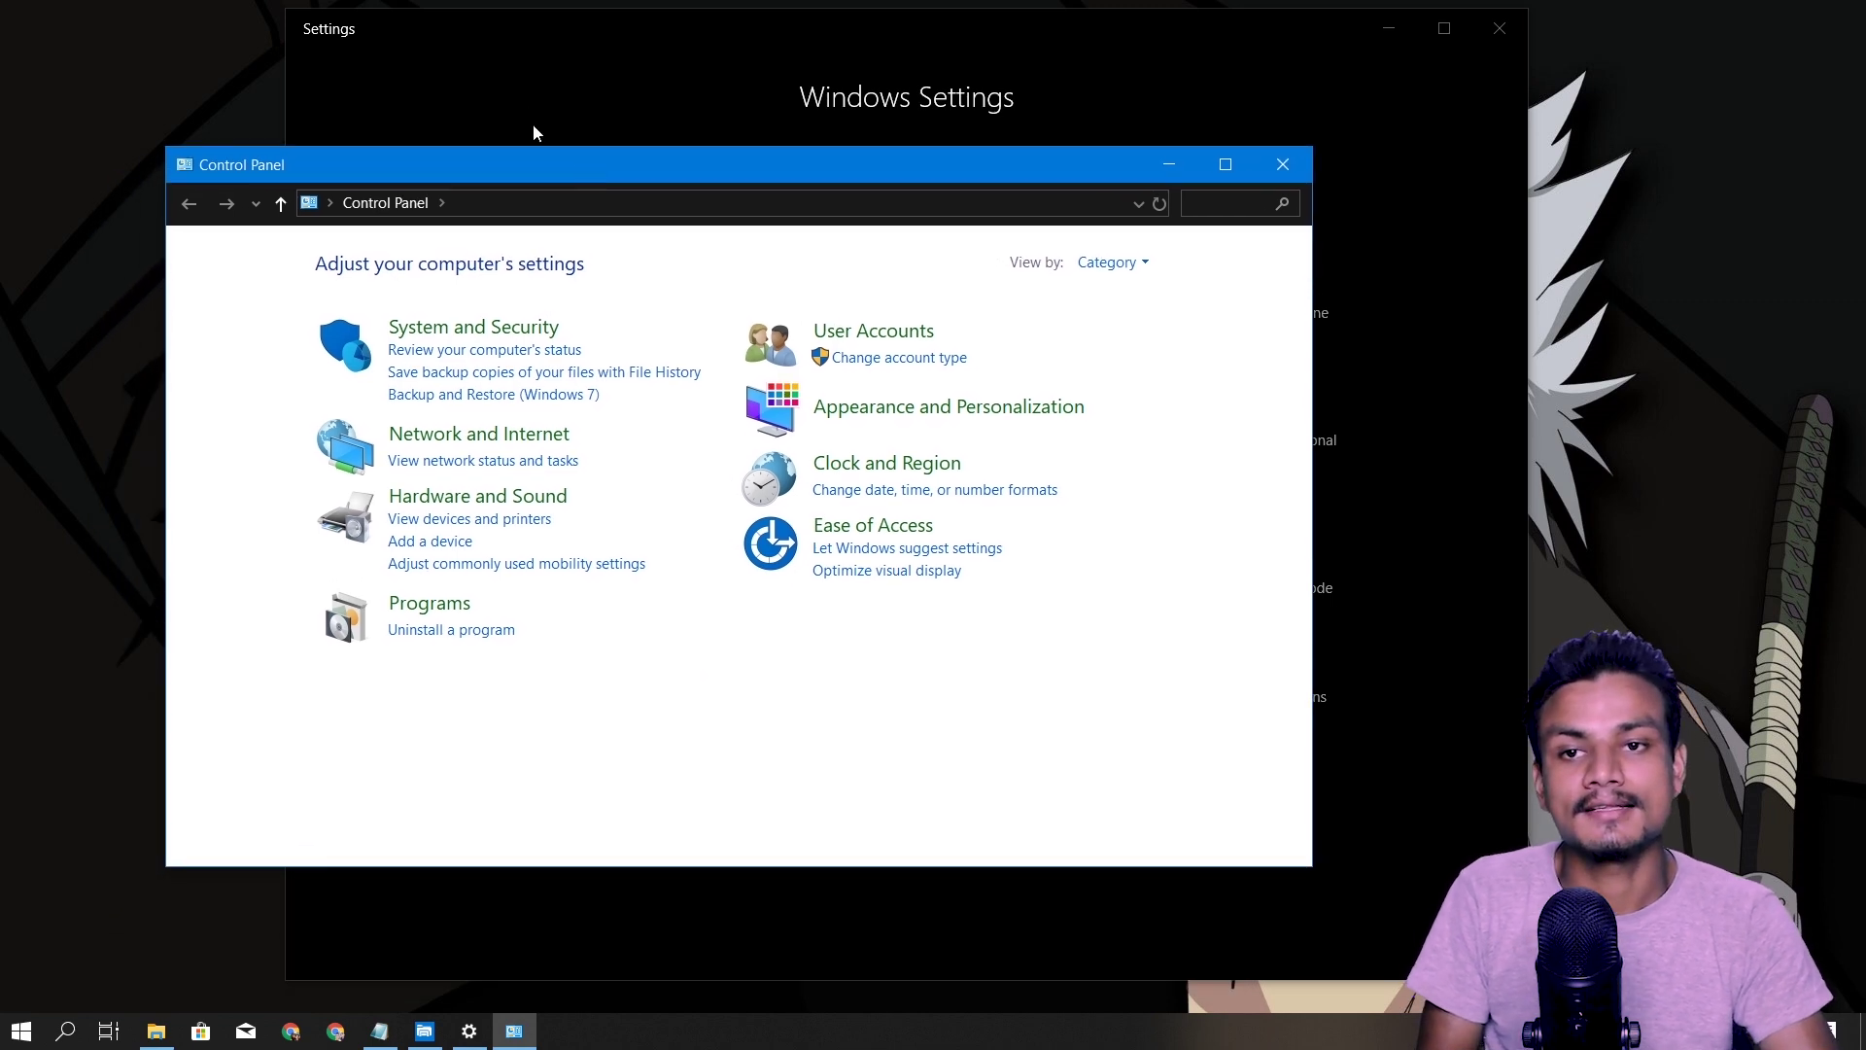
Switch between Settings and Control Panel, then close both windows
left_click(518, 80)
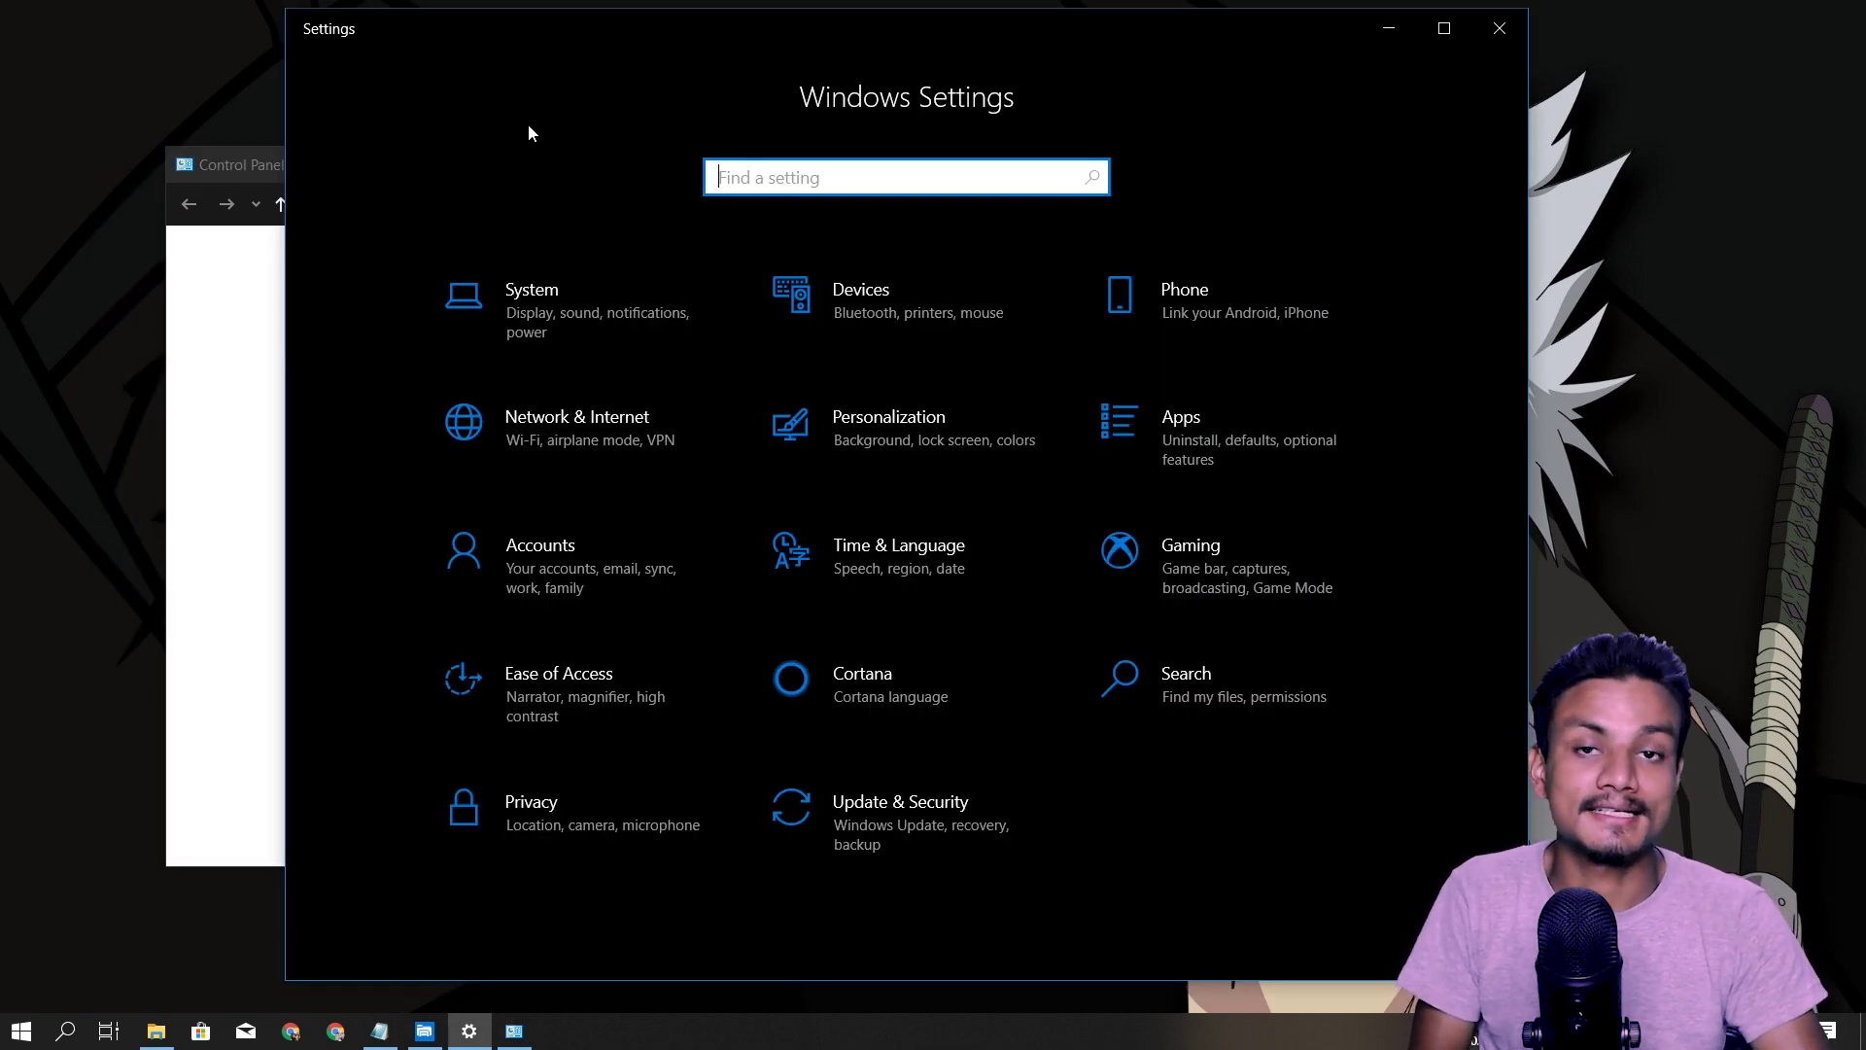
left_click(232, 159)
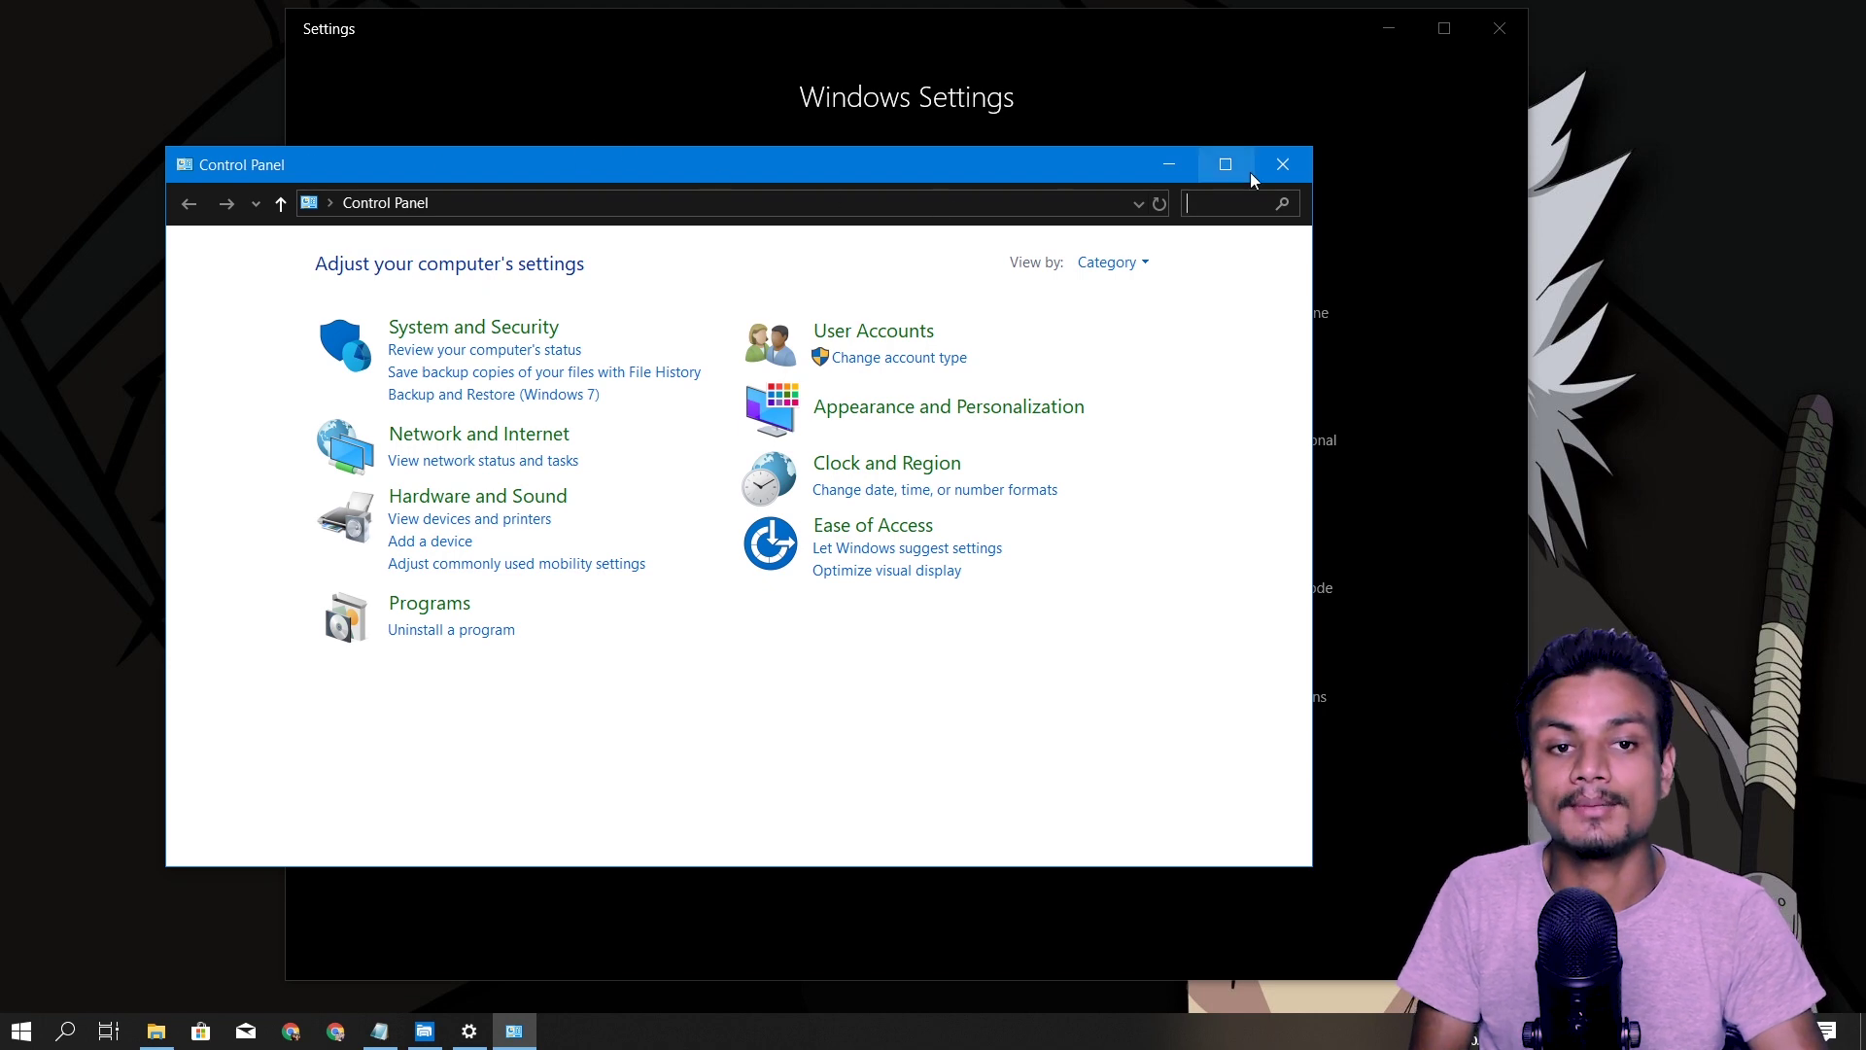
left_click(1283, 164)
key("alt+F4")
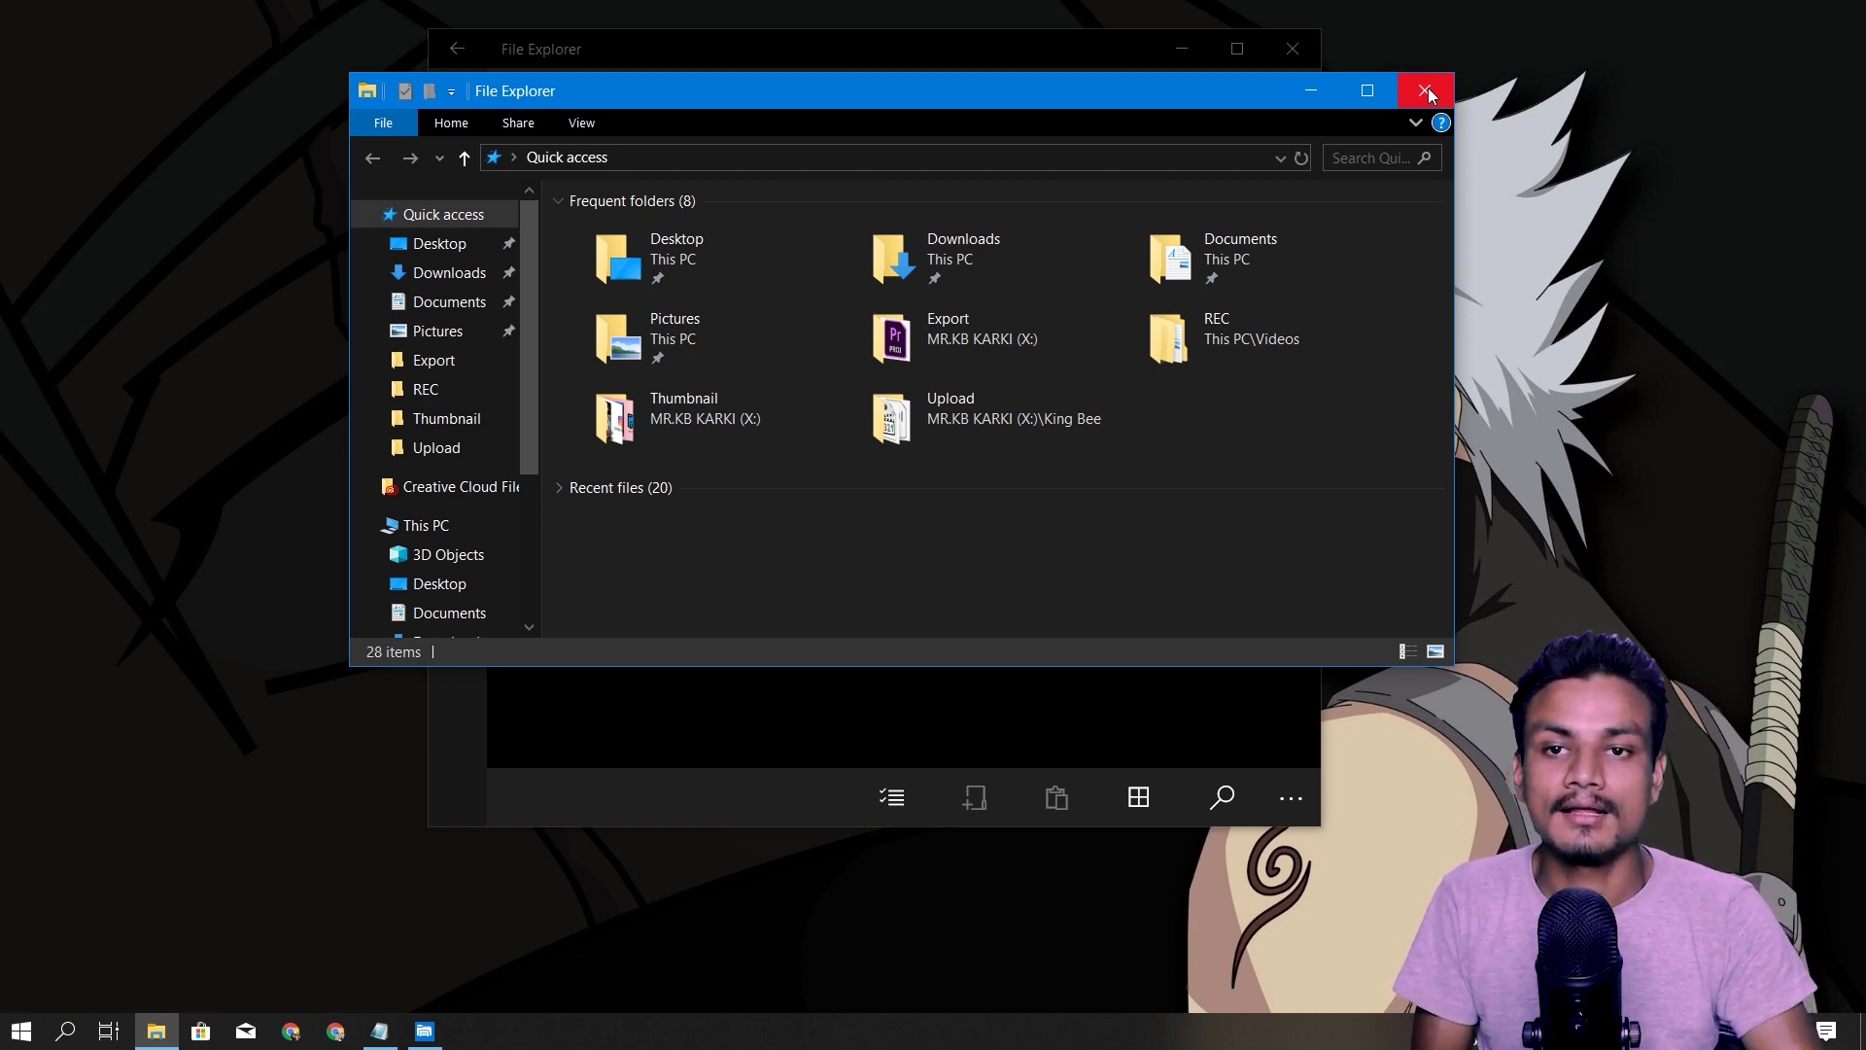
Move the classic Explorer aside, compare it with the new app, then close both
mouse_move(1061, 88)
left_mouse_down()
mouse_move(932, 197)
mouse_move(957, 230)
left_mouse_up()
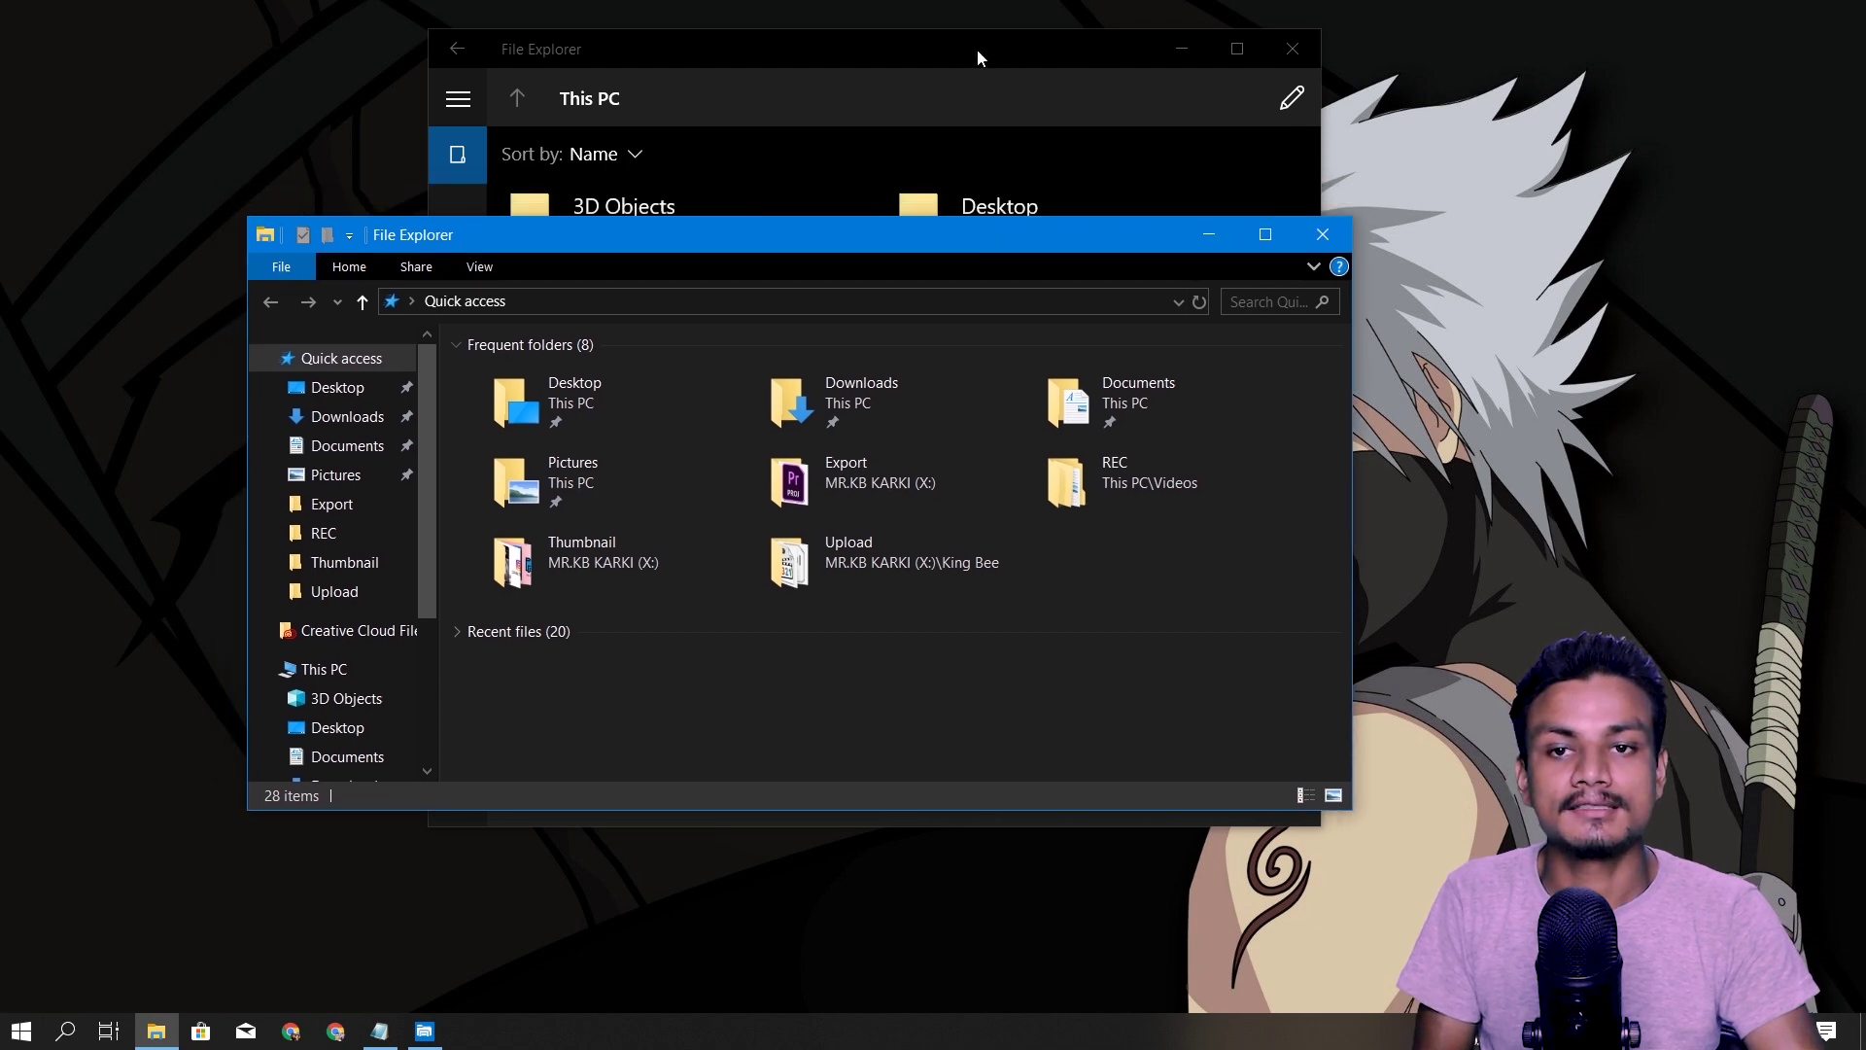
left_click(979, 51)
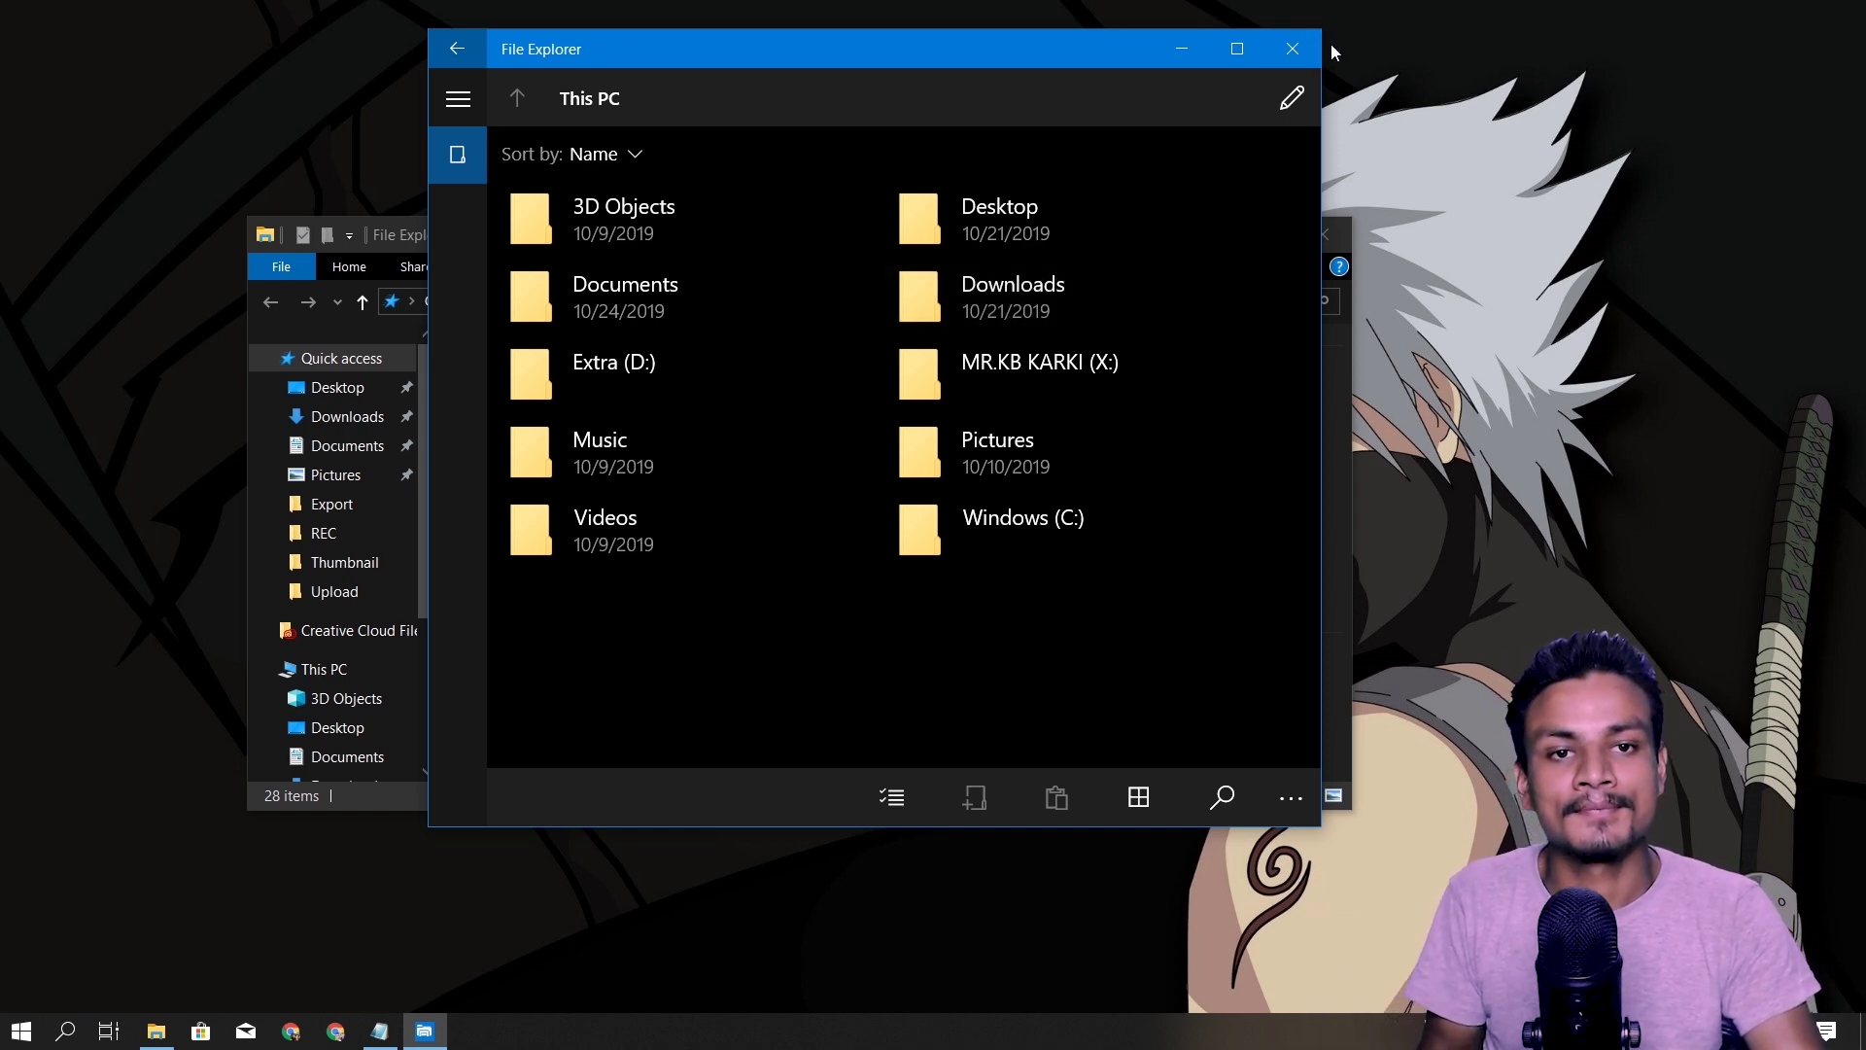
left_click(1293, 48)
left_click(1322, 233)
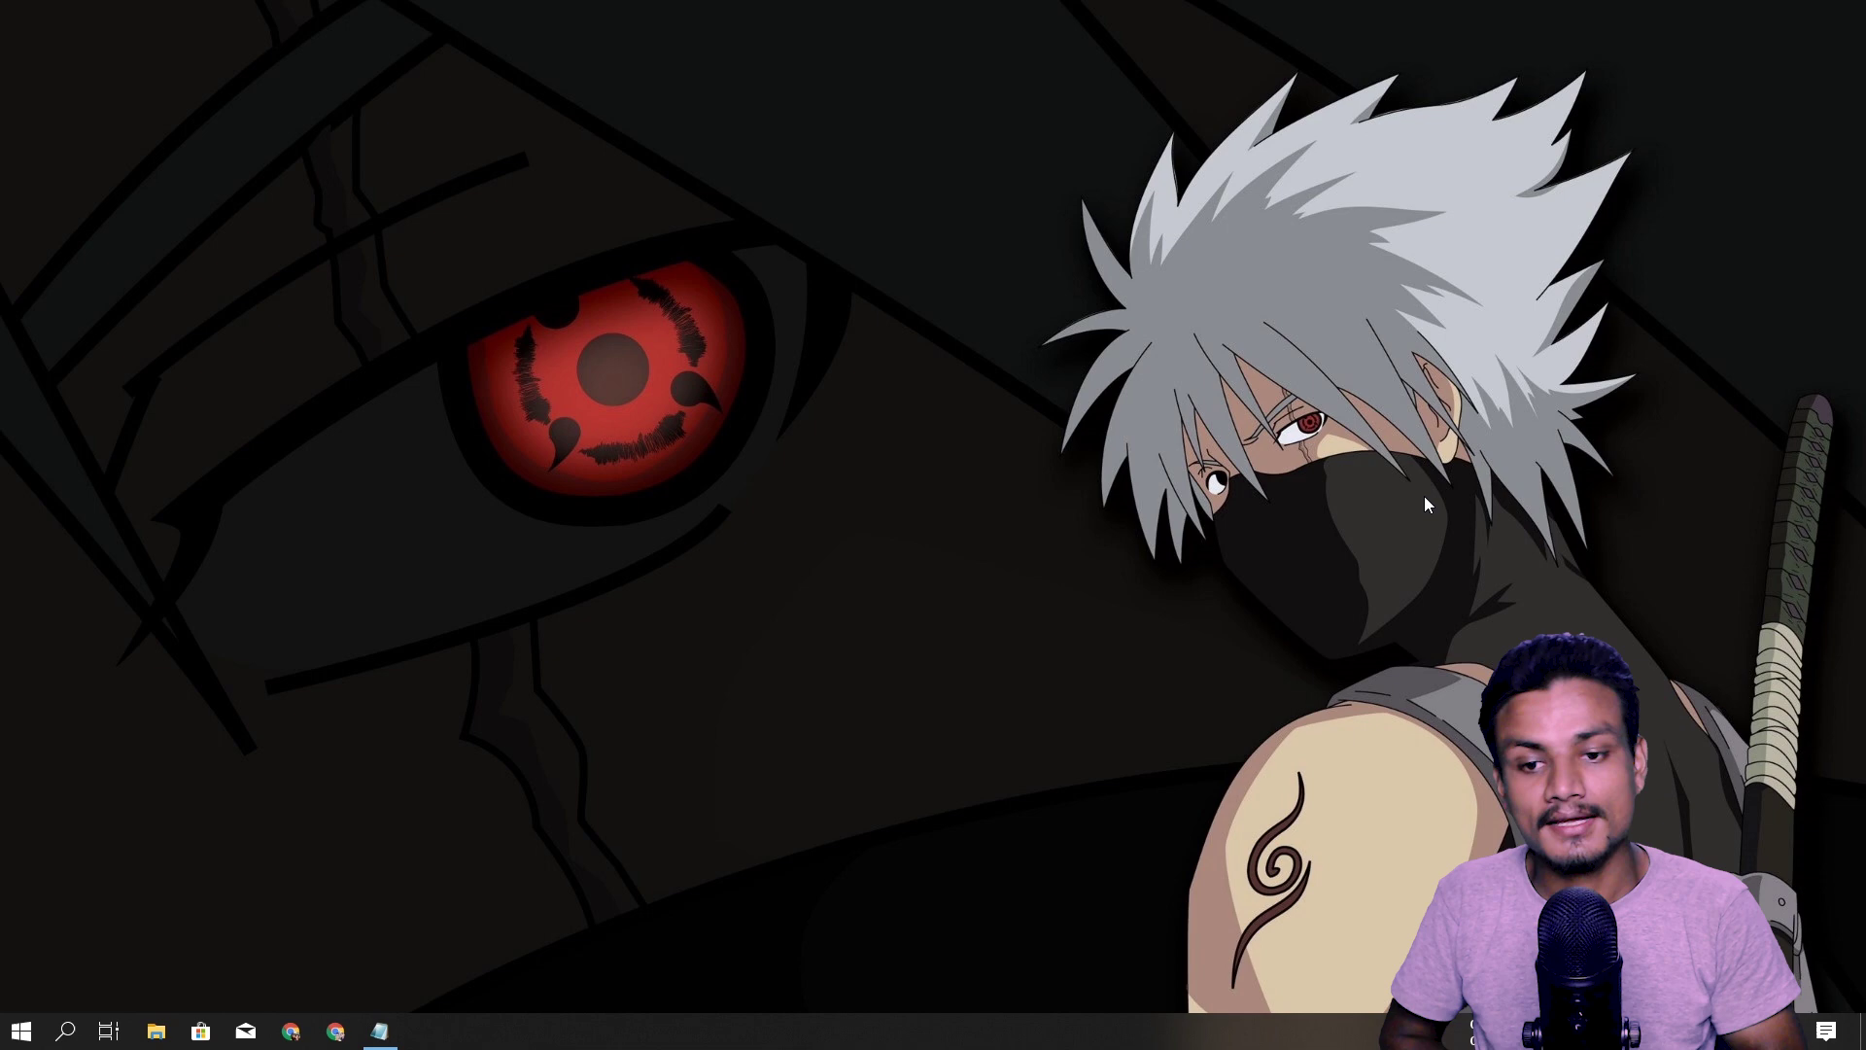
Restore the File Explorer.txt note in Notepad and close it
left_click(379, 1032)
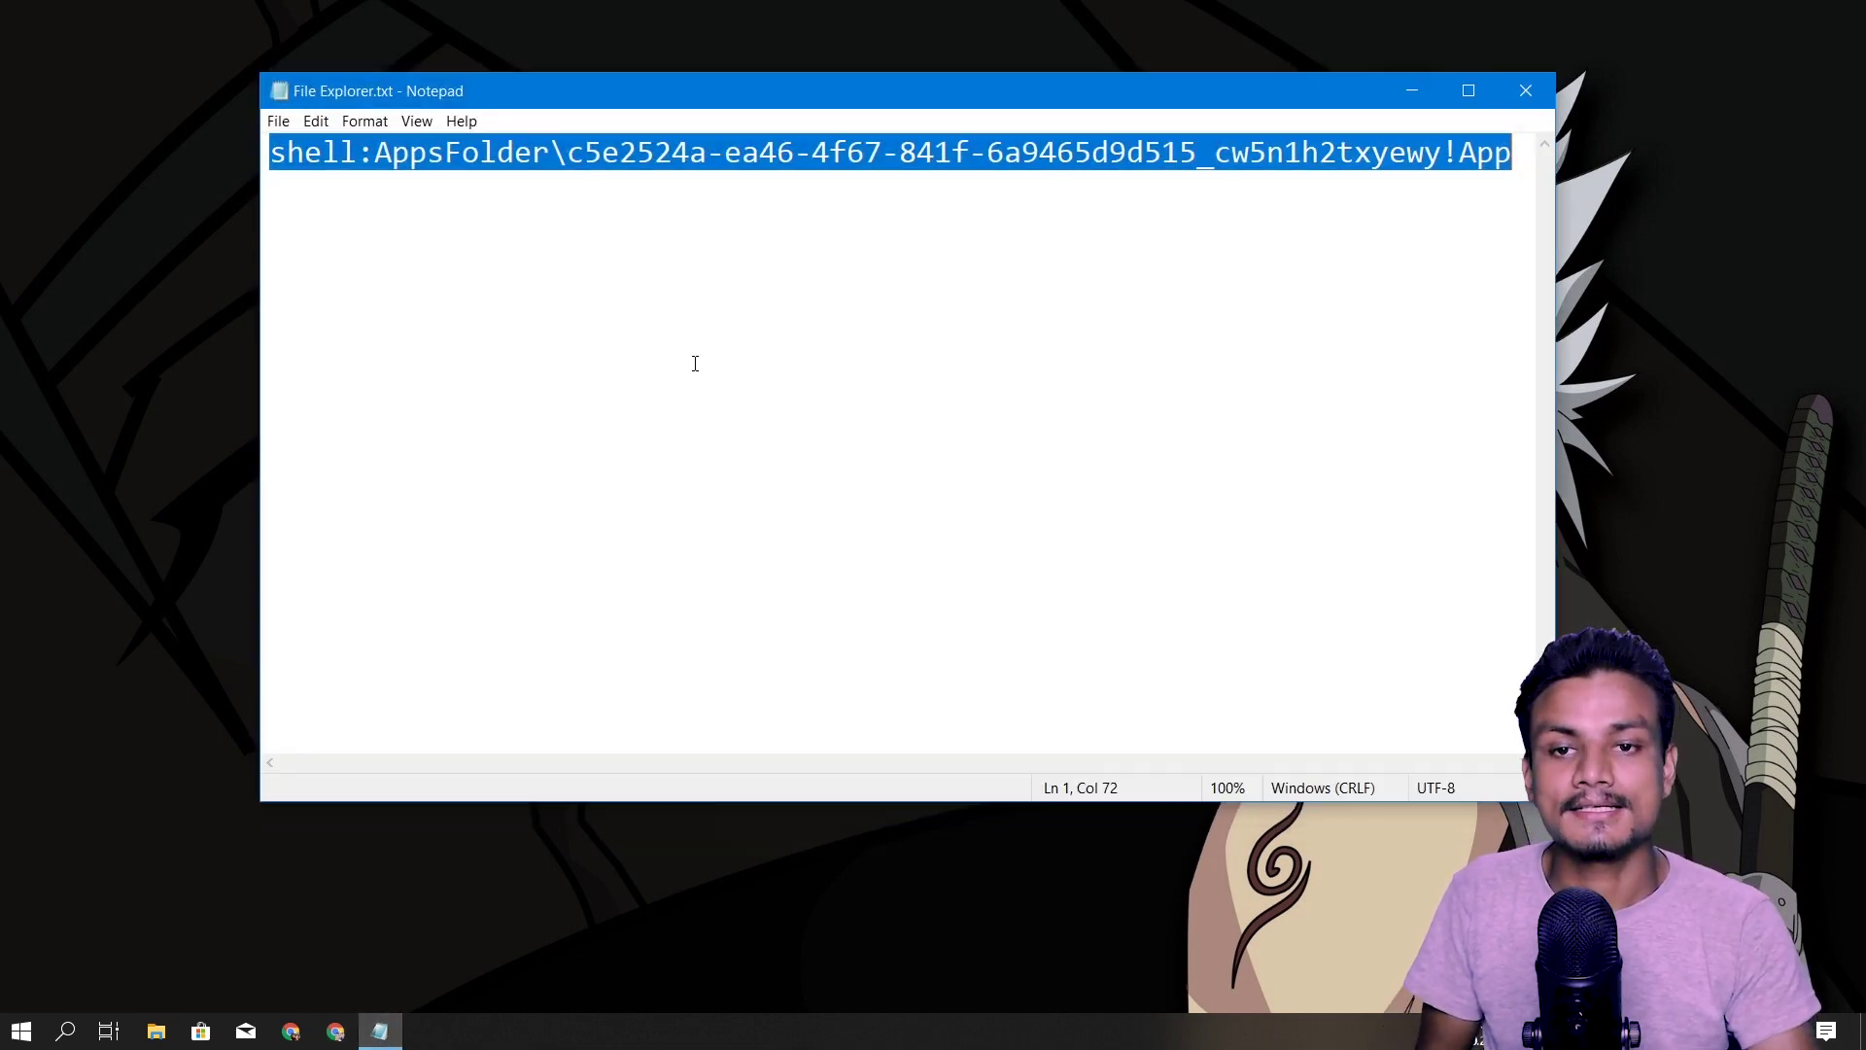
left_click(1523, 92)
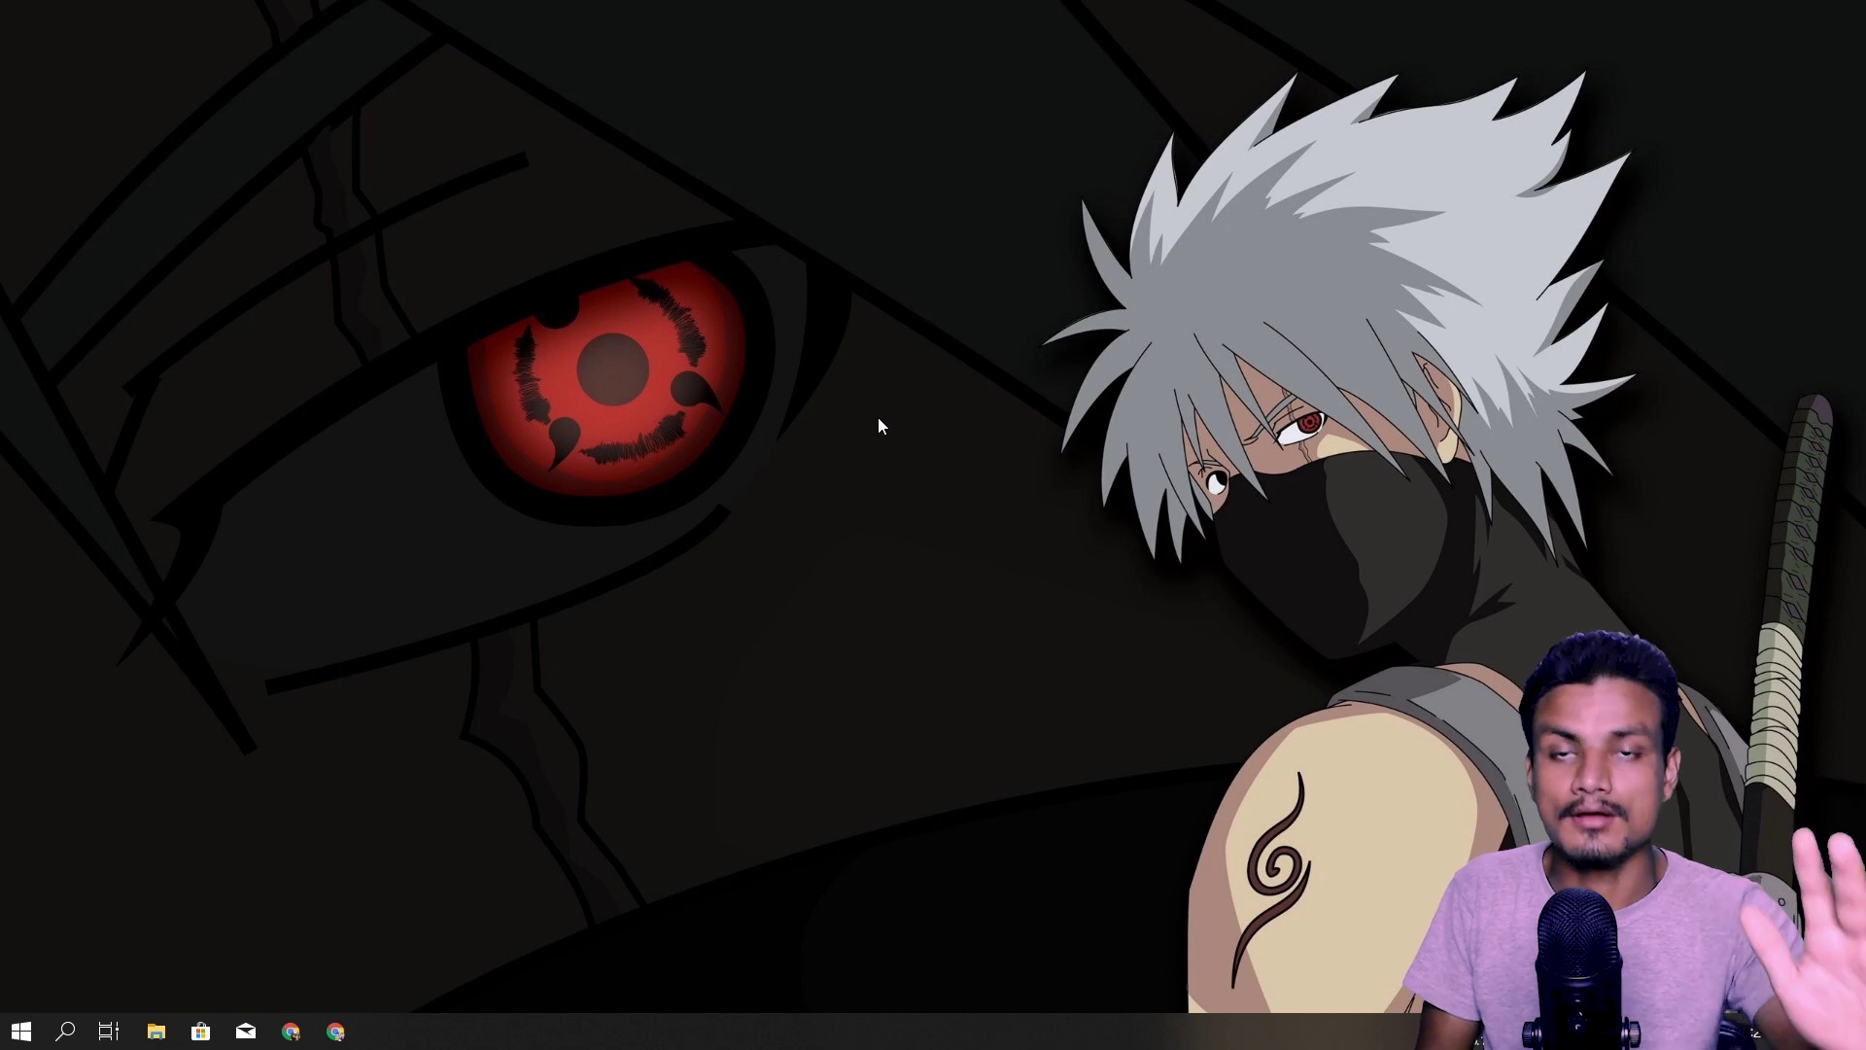